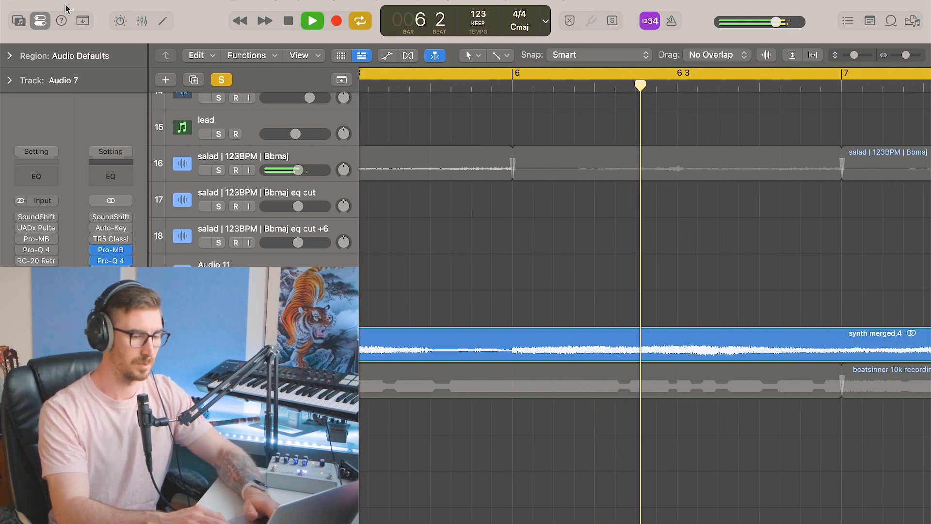
Step: Stop playback and bring the synth merged regions from bar 1 onward into view
{"action": "key", "text": "space"}
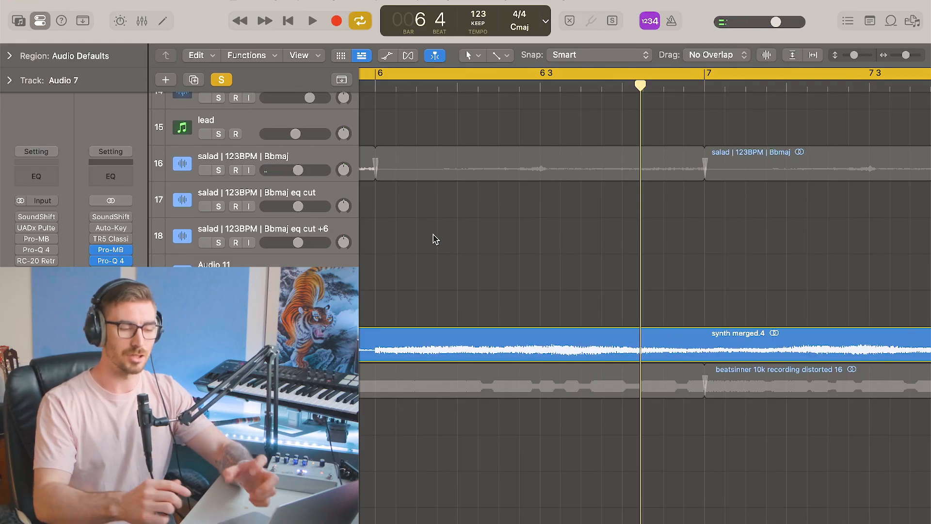
{"action": "scroll", "coordinate": [436, 239], "scroll_direction": "down", "scroll_amount": 8}
{"action": "scroll", "coordinate": [435, 239], "scroll_direction": "left", "scroll_amount": 4}
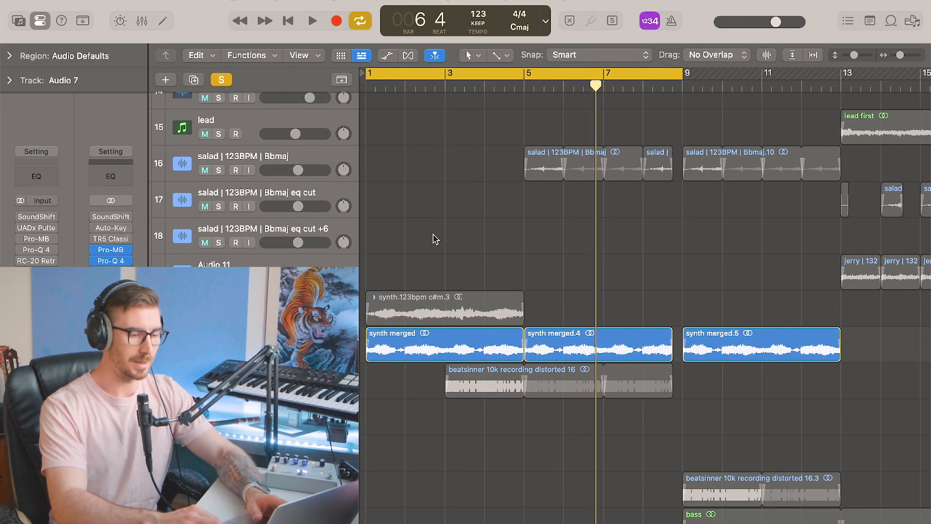
{"action": "scroll", "coordinate": [436, 239], "scroll_direction": "up", "scroll_amount": 2}
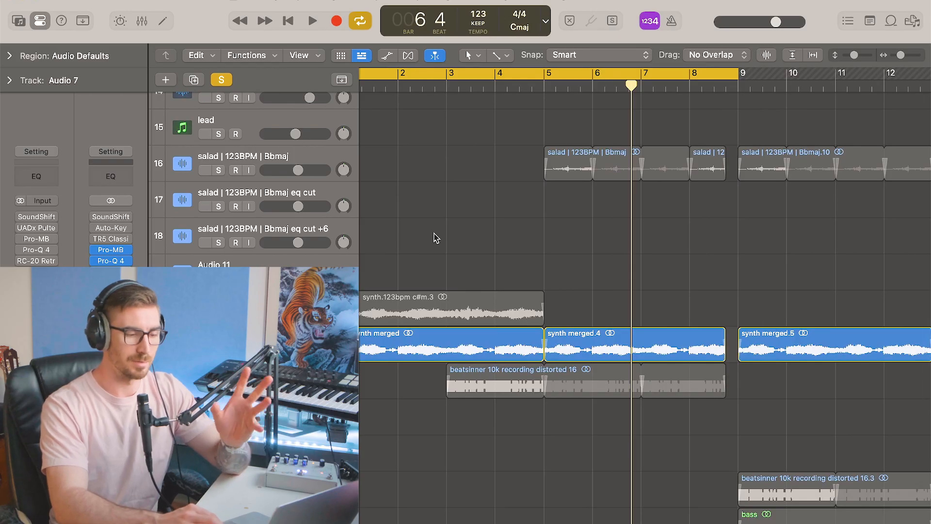
{"action": "scroll", "coordinate": [436, 238], "scroll_direction": "up", "scroll_amount": 3}
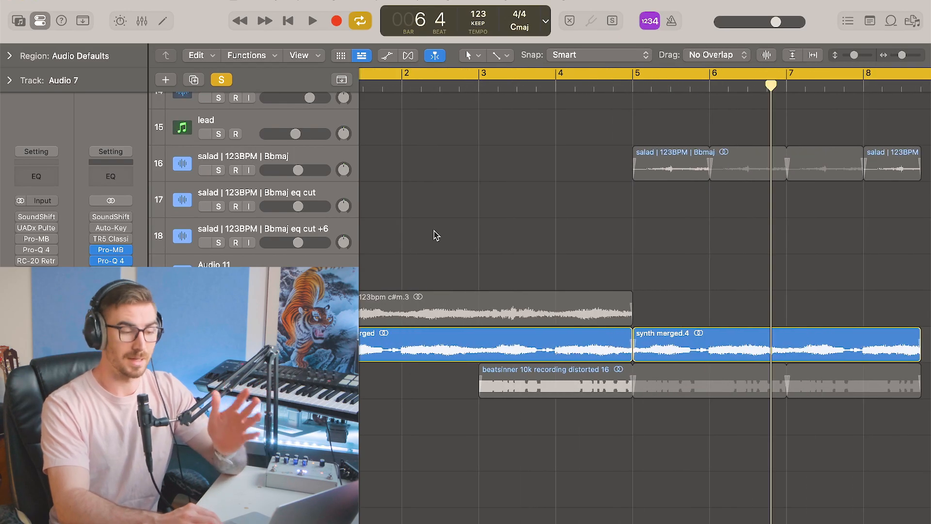
{"action": "scroll", "coordinate": [435, 235], "scroll_direction": "left", "scroll_amount": 2}
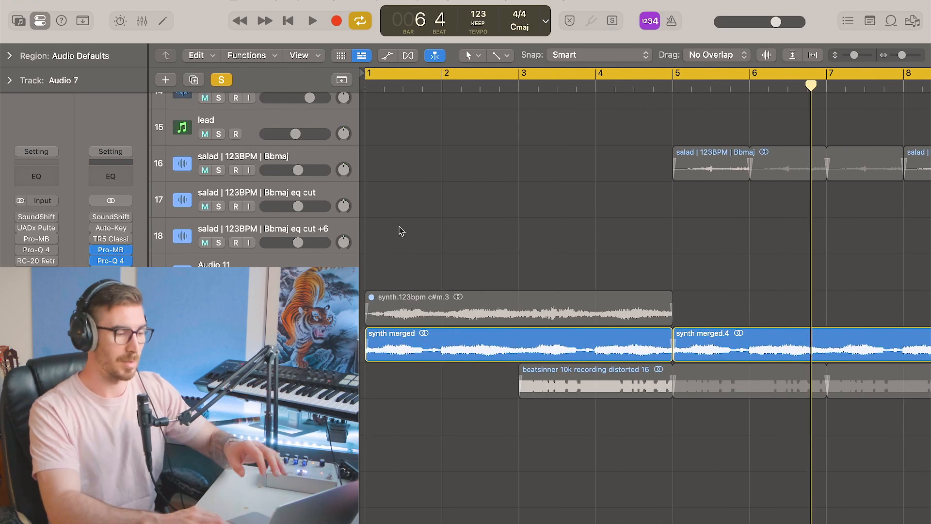
Step: Turn on SoundShifter Pitch and the UADx Pultec HLF-3C EQ on the Audio 7 track, inspecting each plug-in's settings
{"action": "left_click", "coordinate": [21, 217]}
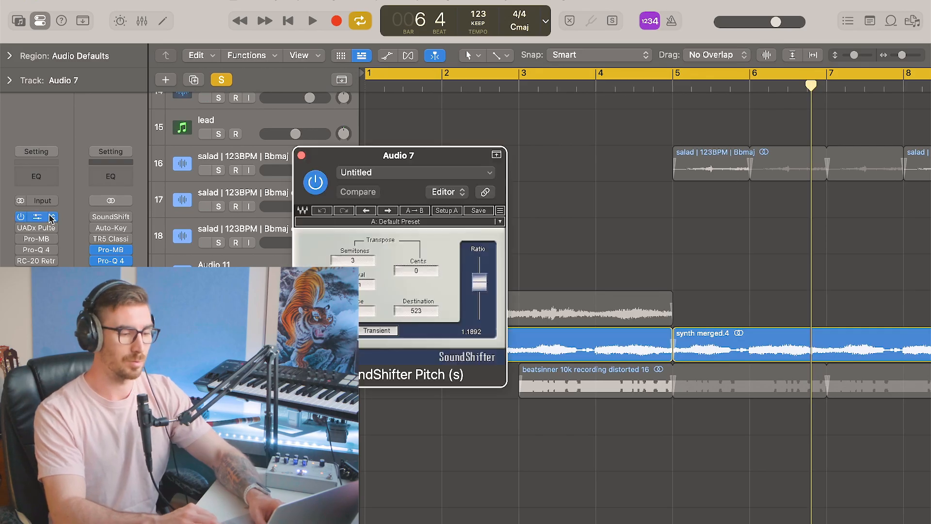
{"action": "left_click", "coordinate": [302, 155]}
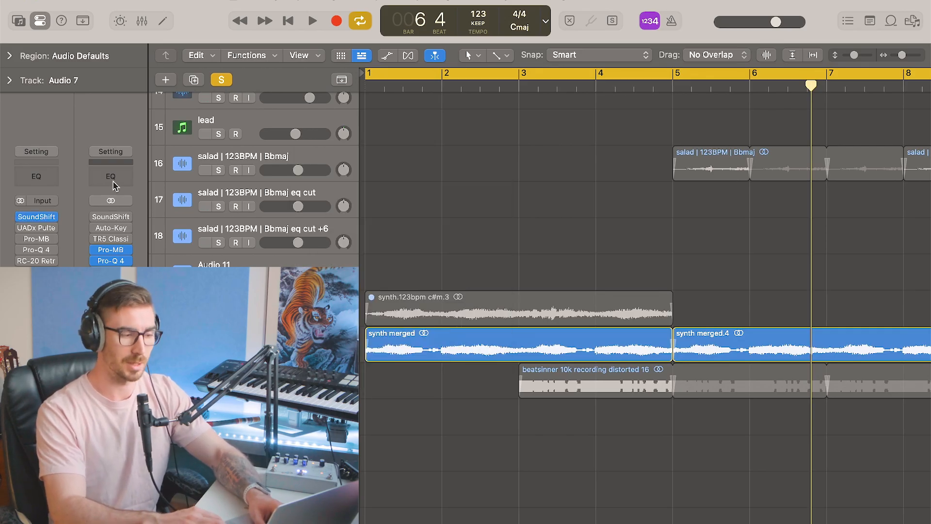
{"action": "left_click", "coordinate": [39, 228]}
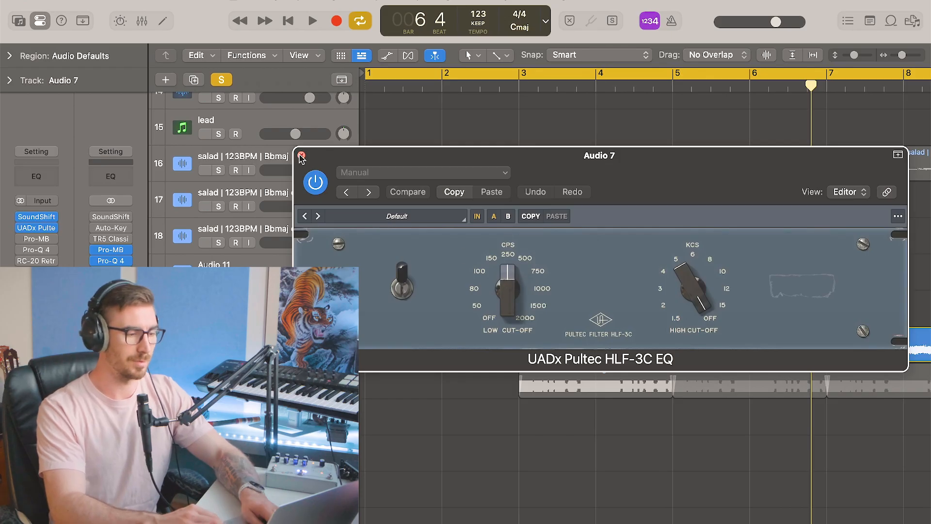
{"action": "left_click", "coordinate": [302, 155]}
Step: Turn on Pro-MB and Pro-Q 4 on the Audio 7 track, inspecting their curves and briefly playing the synth through the EQ
{"action": "left_click", "coordinate": [36, 239]}
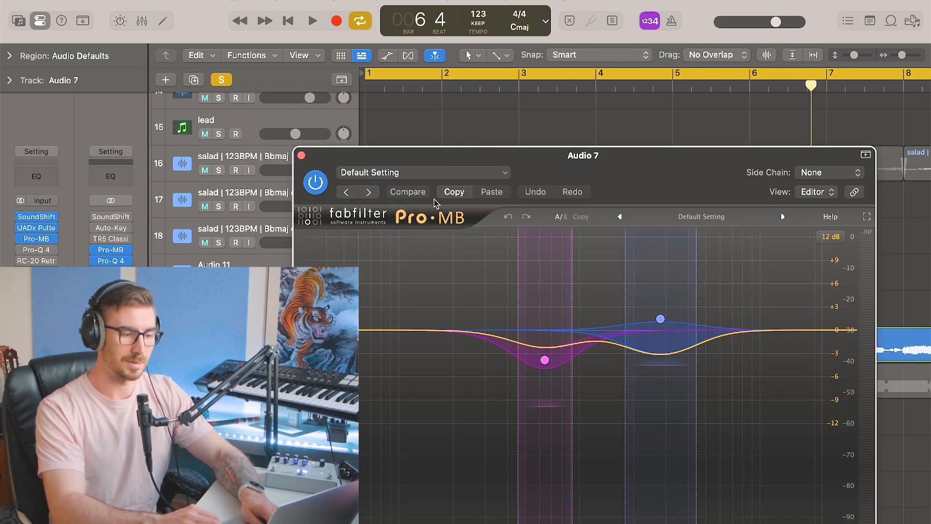
{"action": "left_click", "coordinate": [301, 156]}
{"action": "left_click", "coordinate": [36, 249]}
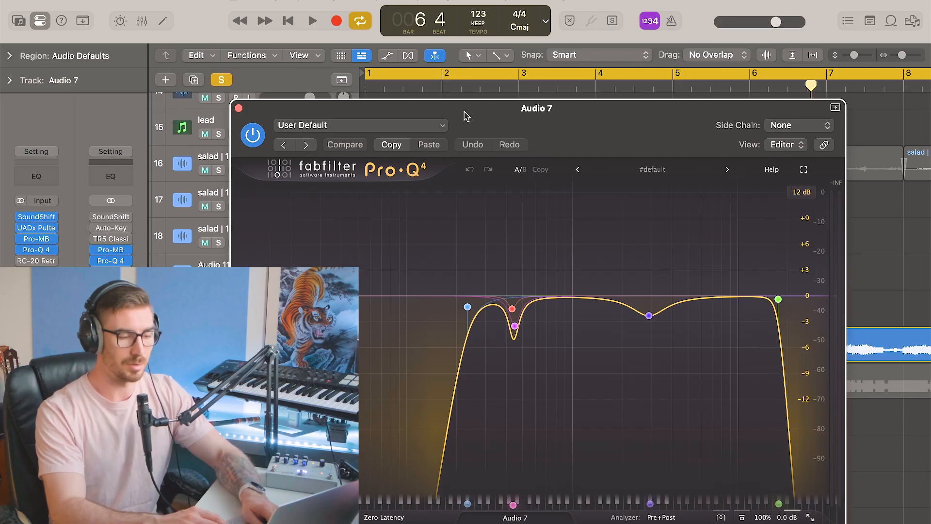
{"action": "key", "text": "space"}
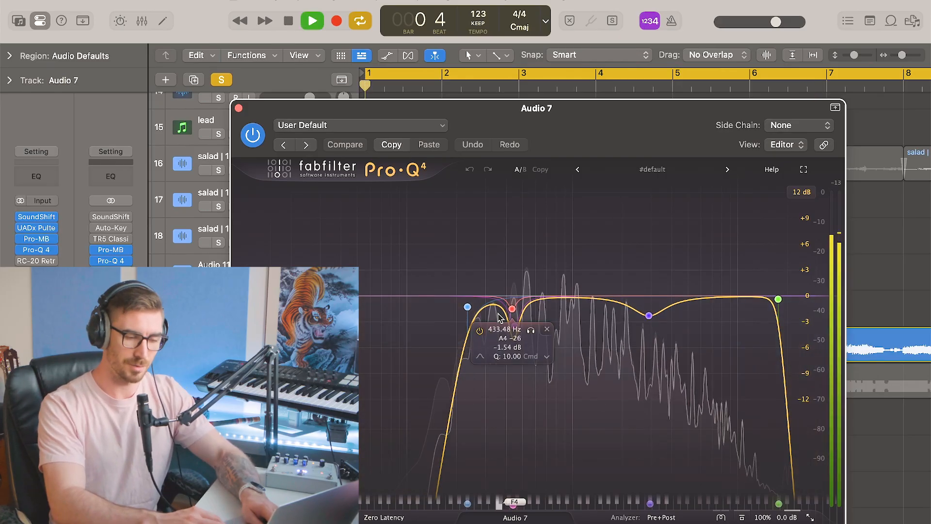
{"action": "left_click", "coordinate": [37, 249]}
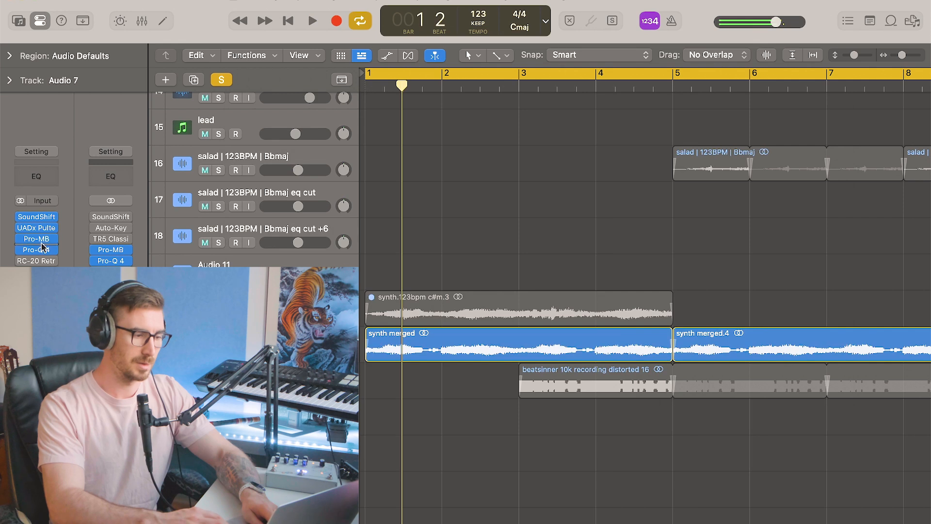
{"action": "key", "text": "space"}
Step: Turn on RC-20 Retro Color on the Audio 7 track and inspect its modules
{"action": "left_click", "coordinate": [22, 262]}
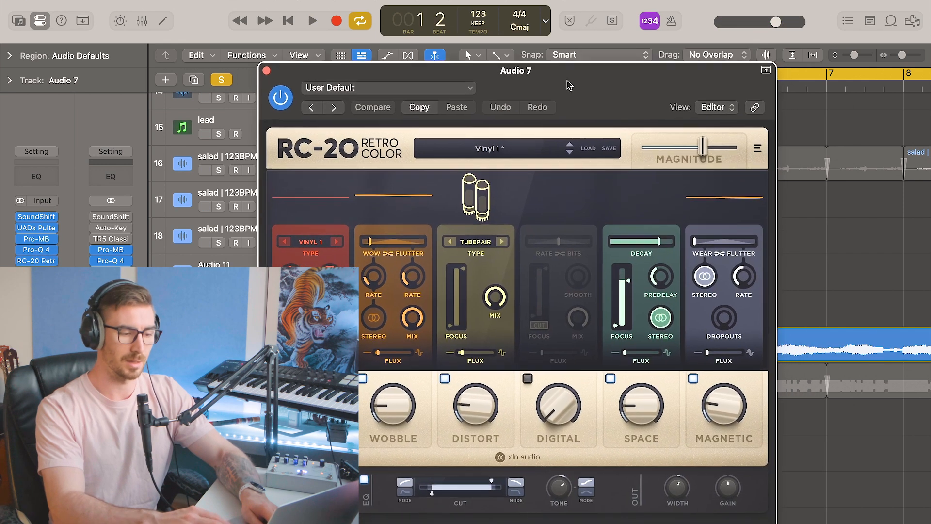
{"action": "left_click_drag", "start_coordinate": [570, 85], "coordinate": [567, 79]}
{"action": "left_click", "coordinate": [263, 64]}
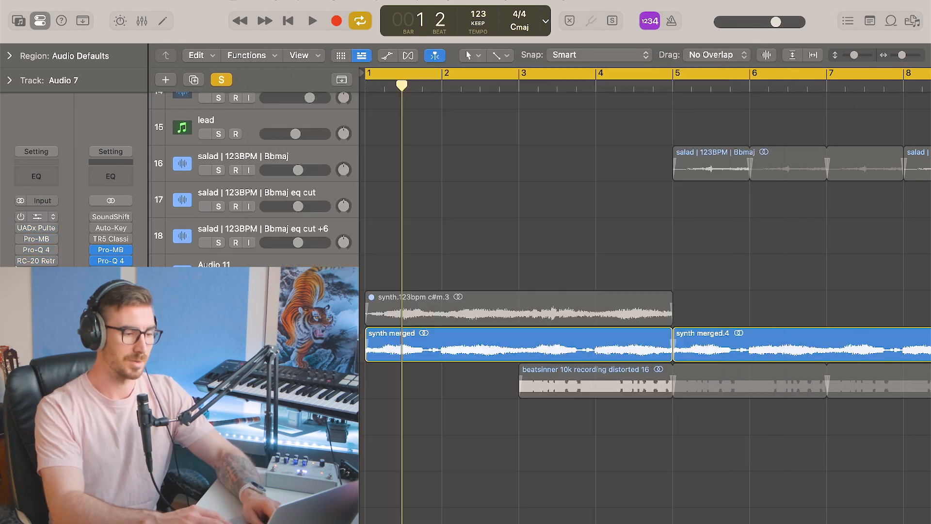
Step: Play the synth without its effects, then enable all five inserts from SoundShifter to RC-20 and play it again for comparison
{"action": "key", "text": "space"}
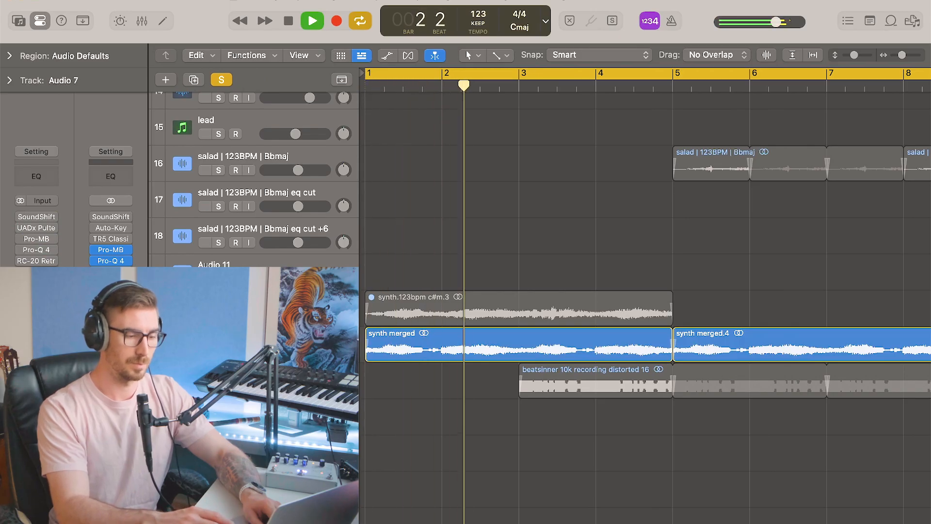
{"action": "left_click_drag", "start_coordinate": [20, 261], "coordinate": [20, 217]}
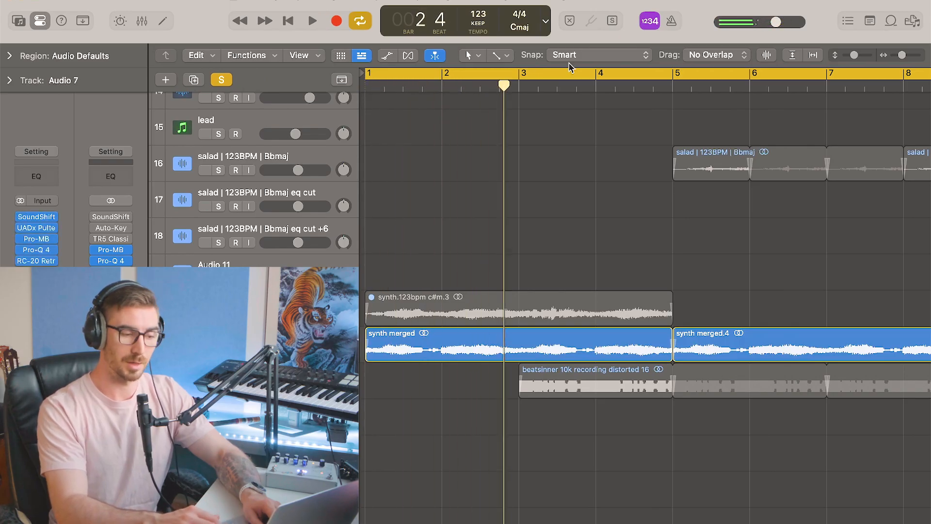
{"action": "key", "text": "space"}
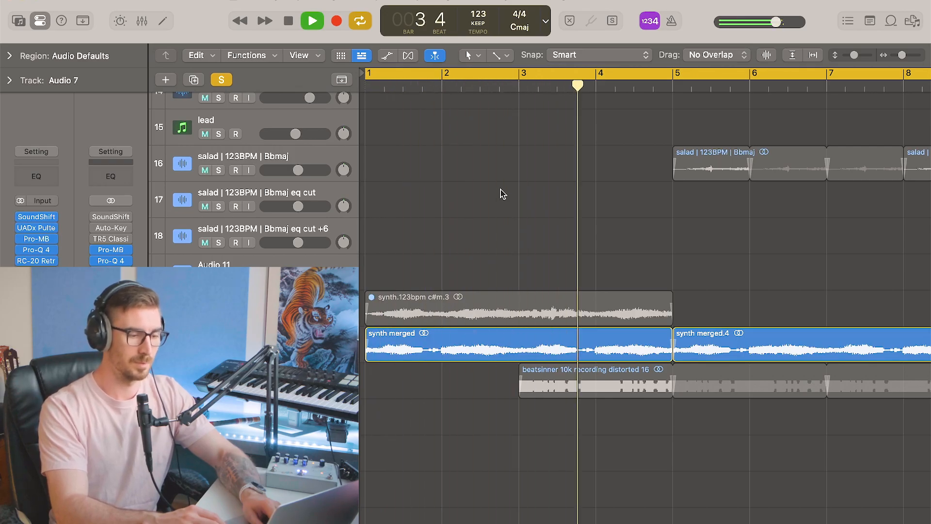
{"action": "key", "text": "space"}
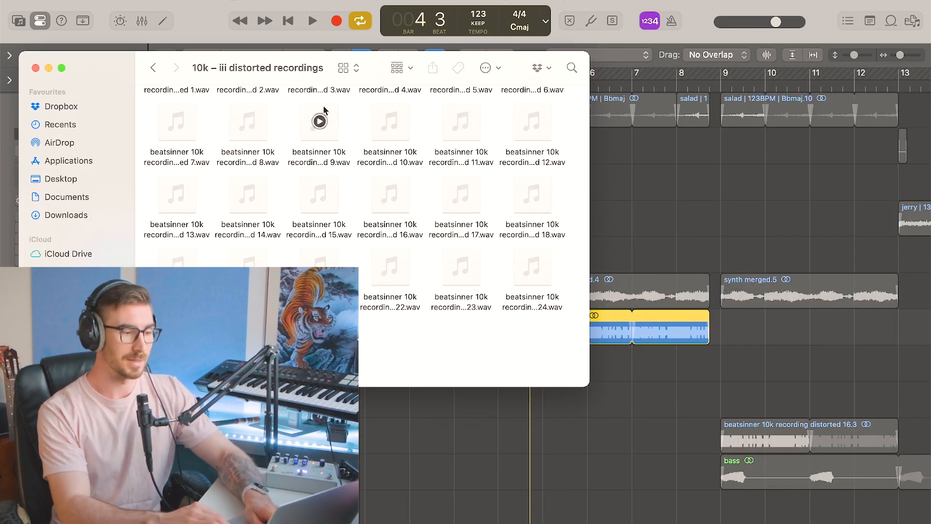
Step: Look through the audio files in the "10k – iii distorted recordings" Finder folder, then return to the Logic Pro arrangement
{"action": "left_click_drag", "start_coordinate": [306, 73], "coordinate": [364, 117]}
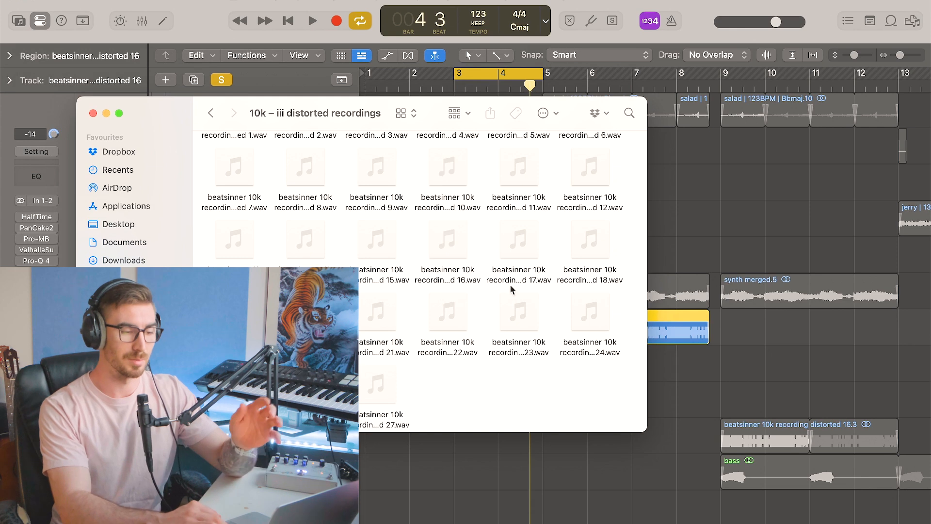
{"action": "scroll", "coordinate": [487, 338], "scroll_direction": "up", "scroll_amount": 3}
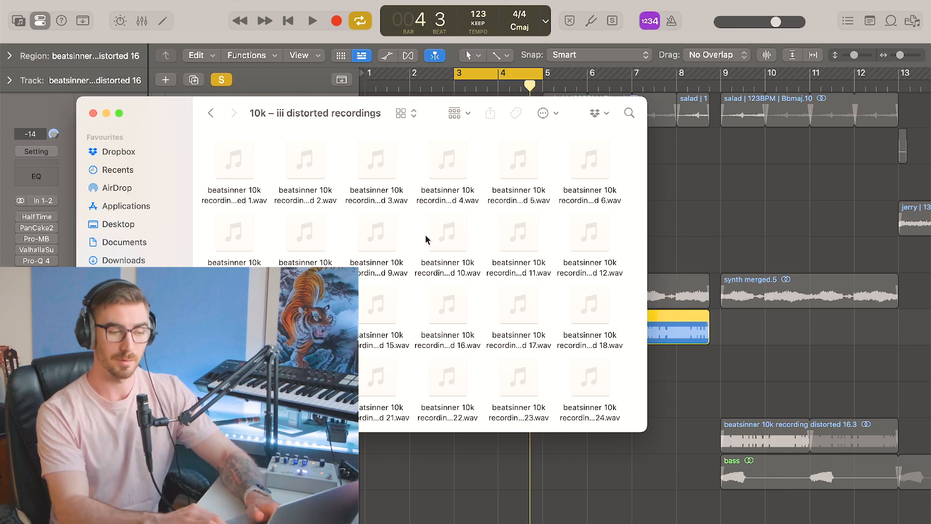
{"action": "left_click", "coordinate": [426, 468]}
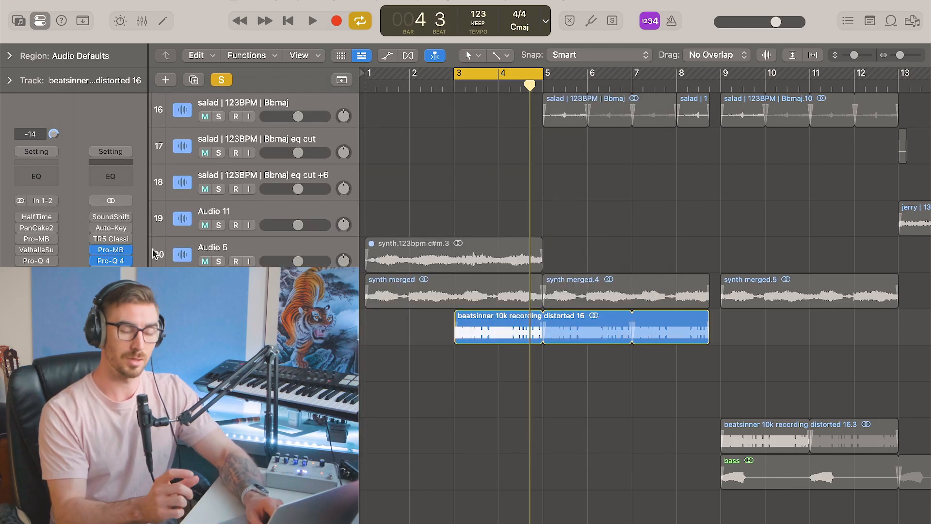
Step: Play the unprocessed beatsinner 10k recording distorted 16 region within the bar 3 to 5 cycle, then stop
{"action": "key", "text": "space"}
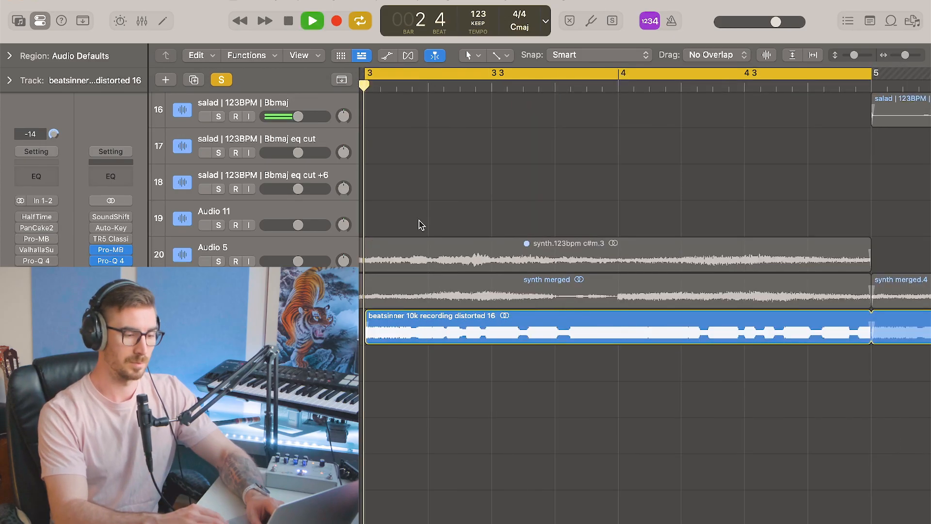
{"action": "scroll", "coordinate": [420, 224], "scroll_direction": "left", "scroll_amount": 1}
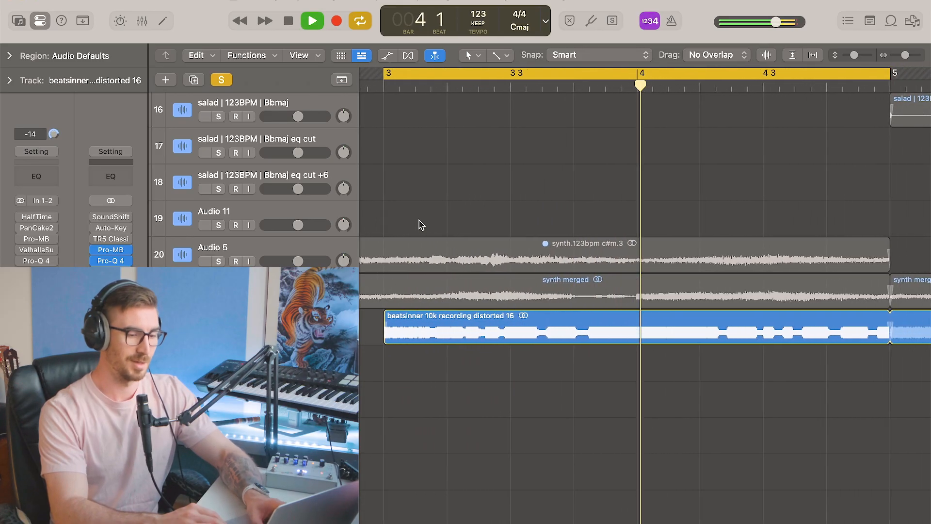
{"action": "key", "text": "space"}
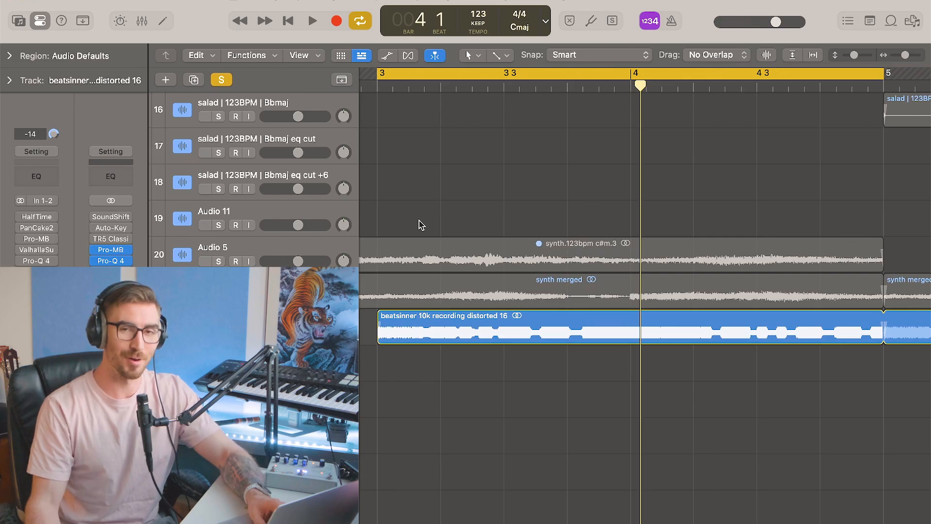
{"action": "key", "text": "super+Left"}
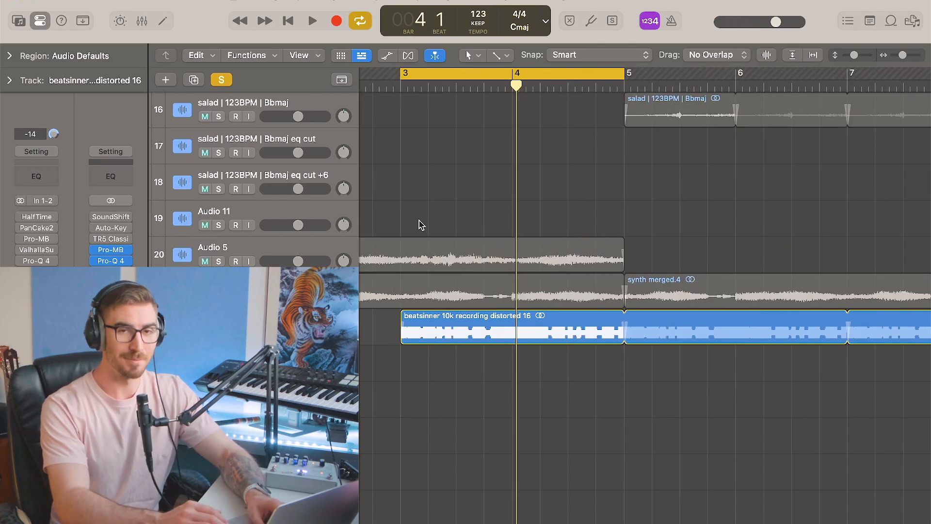
Step: Turn on HalfTime and PanCake 2 on the beatsinner 10k recording distorted 16 track, inspecting each plug-in's settings
{"action": "left_click", "coordinate": [39, 218]}
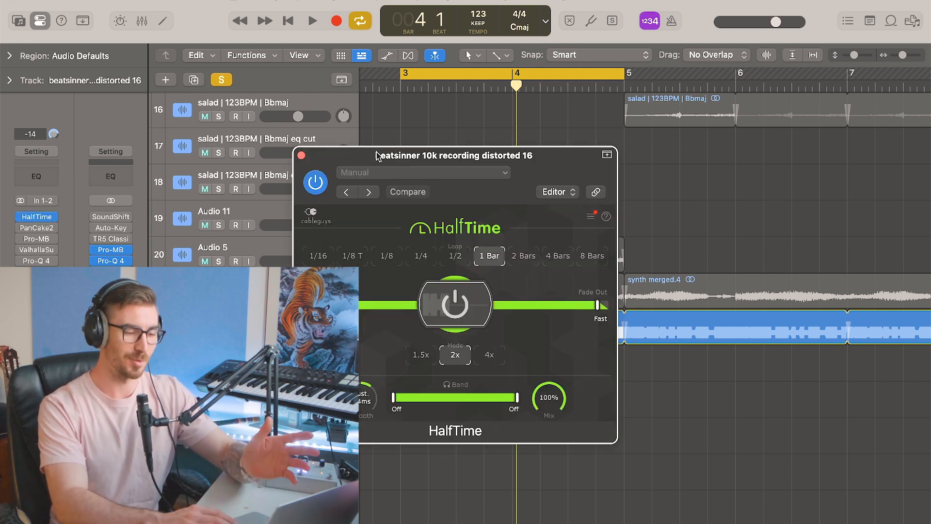
{"action": "left_click", "coordinate": [301, 156]}
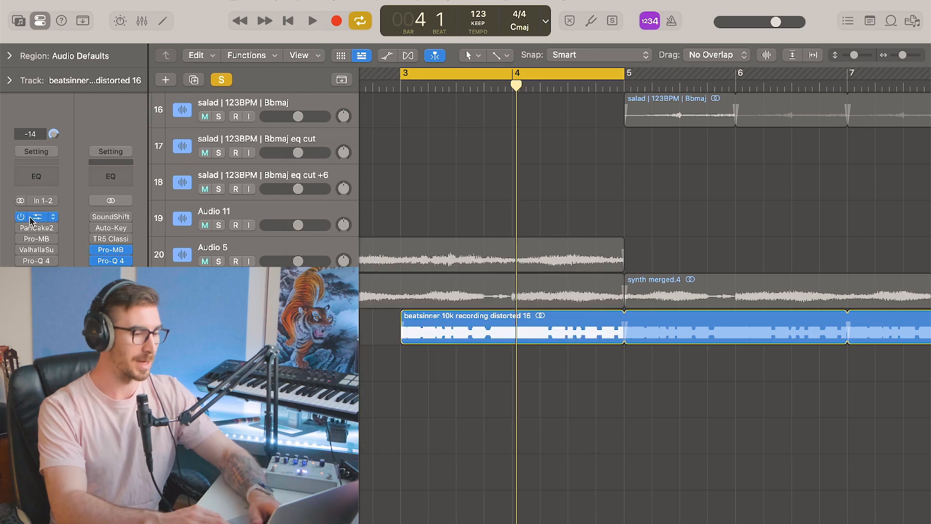
{"action": "left_click", "coordinate": [37, 227]}
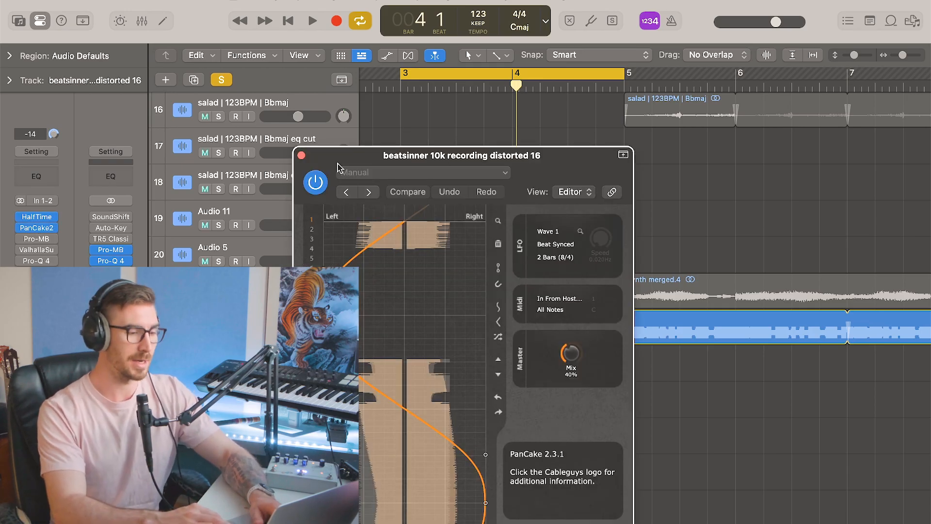
{"action": "left_click_drag", "start_coordinate": [405, 159], "coordinate": [400, 86]}
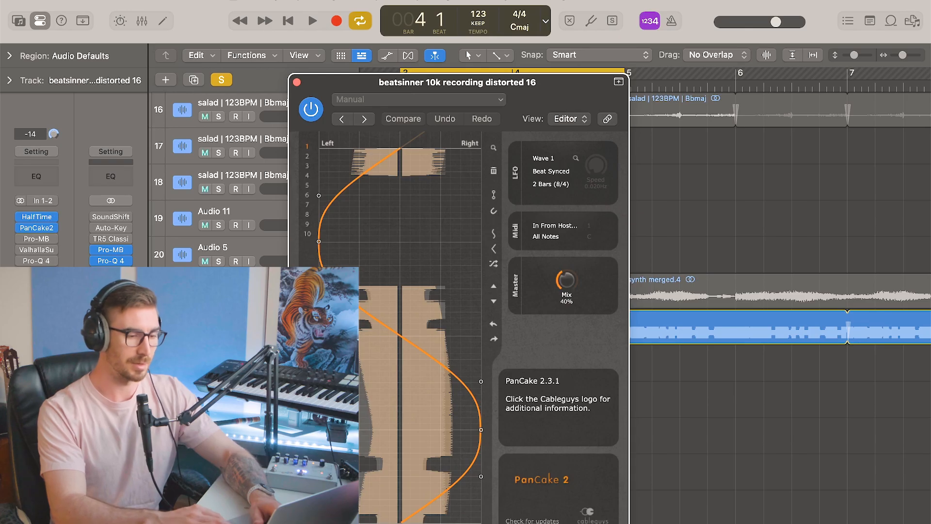
{"action": "left_click", "coordinate": [297, 82]}
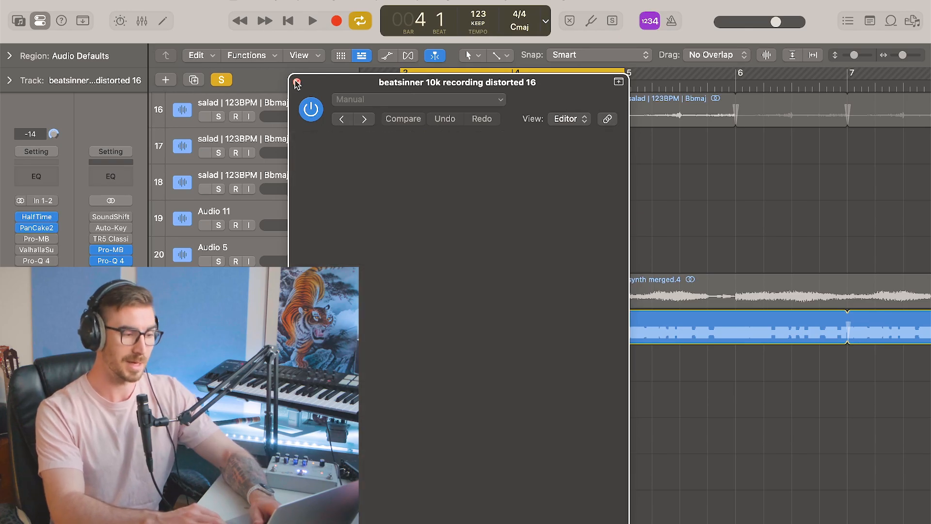
Step: Turn on Pro-MB and ValhallaSupermassive on the beatsinner 10k recording distorted 16 track, inspecting the compression bands and reverb settings
{"action": "left_click", "coordinate": [41, 239]}
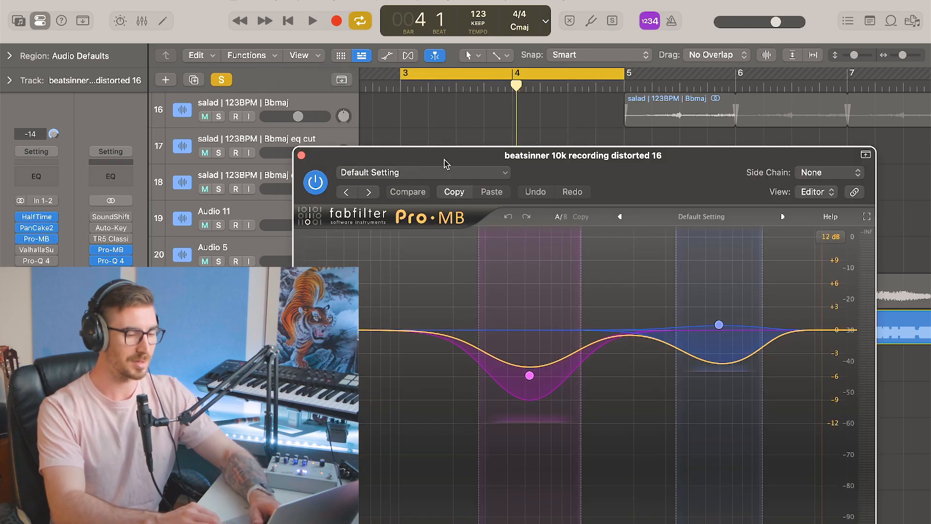
{"action": "left_click_drag", "start_coordinate": [465, 161], "coordinate": [412, 101]}
{"action": "mouse_move", "coordinate": [478, 315]}
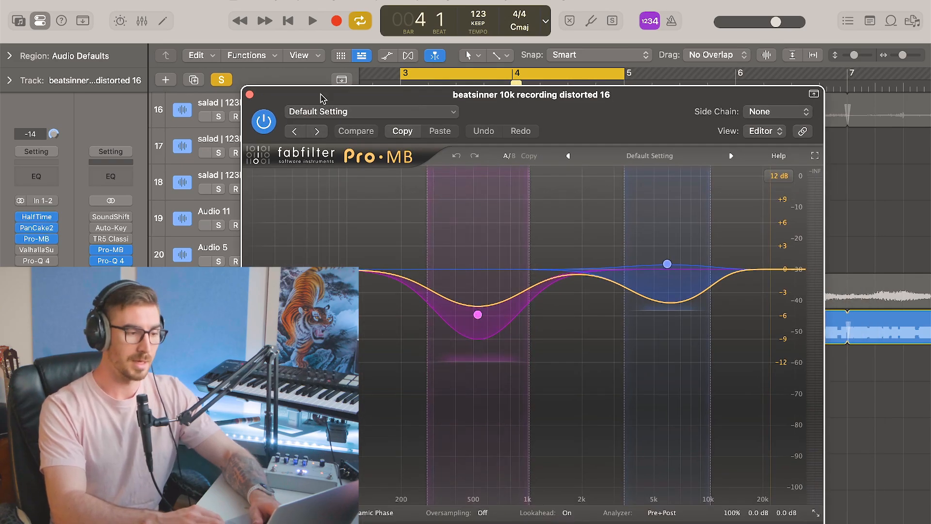
{"action": "left_click", "coordinate": [249, 95]}
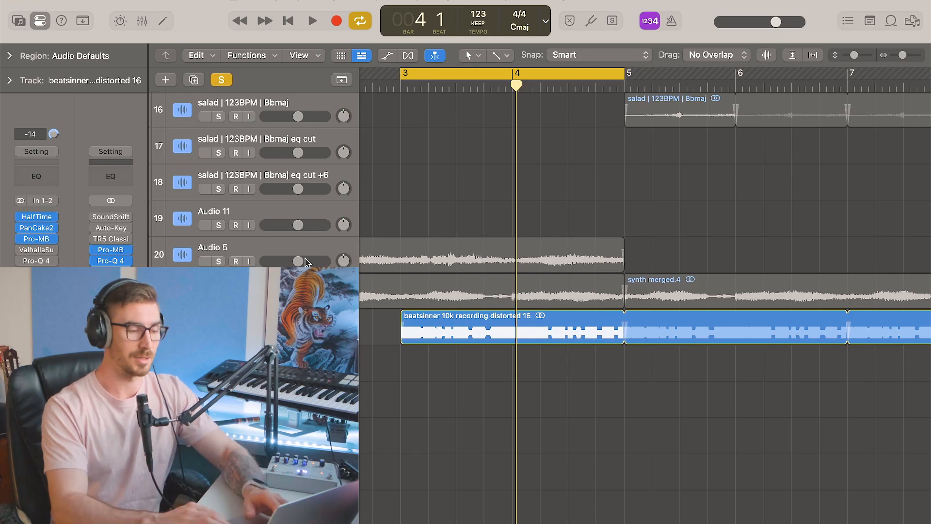
{"action": "left_click", "coordinate": [36, 249]}
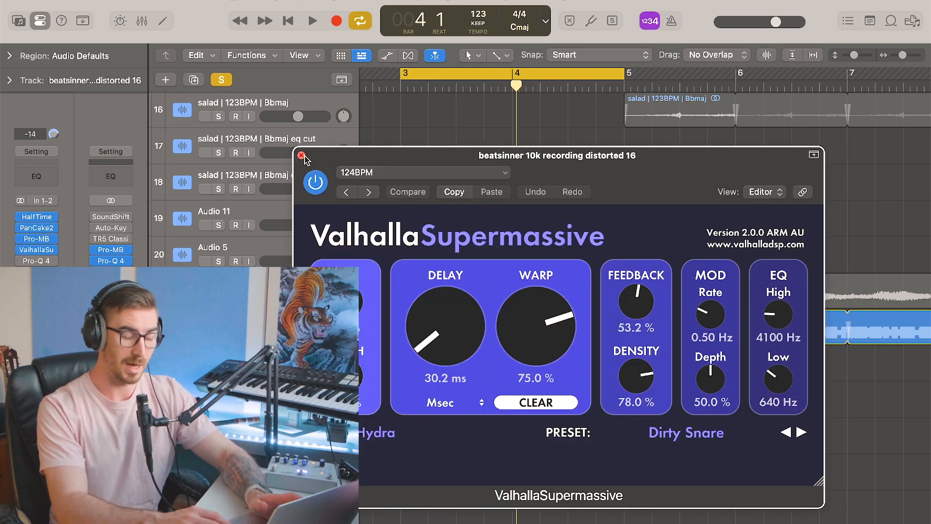
{"action": "left_click", "coordinate": [302, 156]}
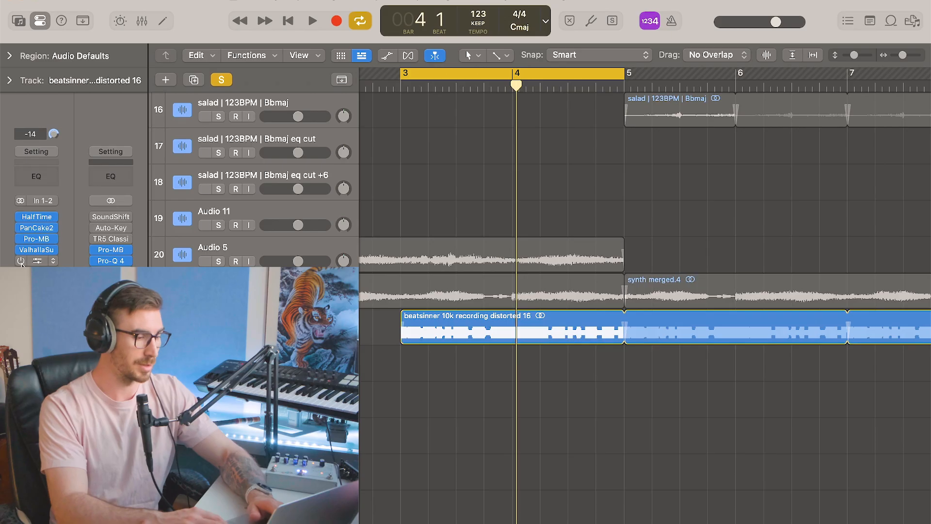
Step: Turn on Pro-Q 4 on the beatsinner 10k recording distorted 16 track, inspect its EQ curve, and close the plug-in
{"action": "left_click", "coordinate": [42, 262]}
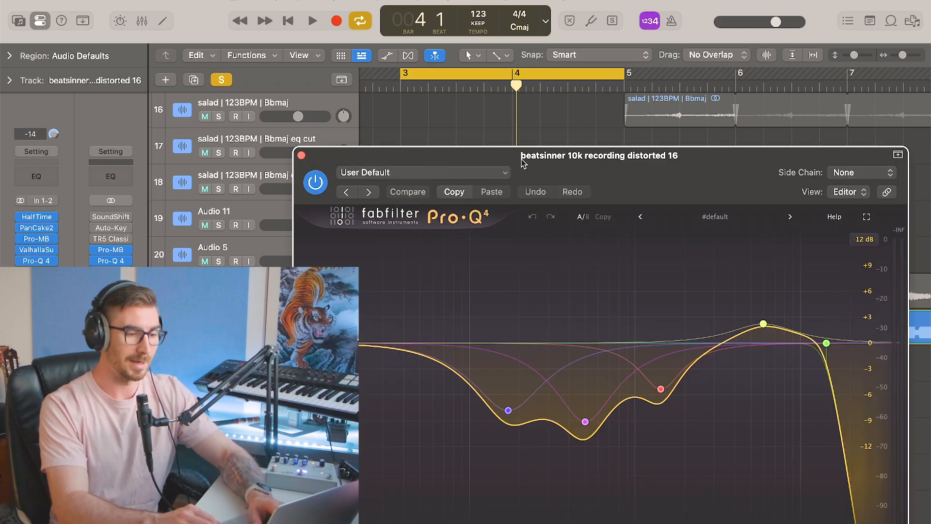
{"action": "left_click_drag", "start_coordinate": [523, 162], "coordinate": [511, 126]}
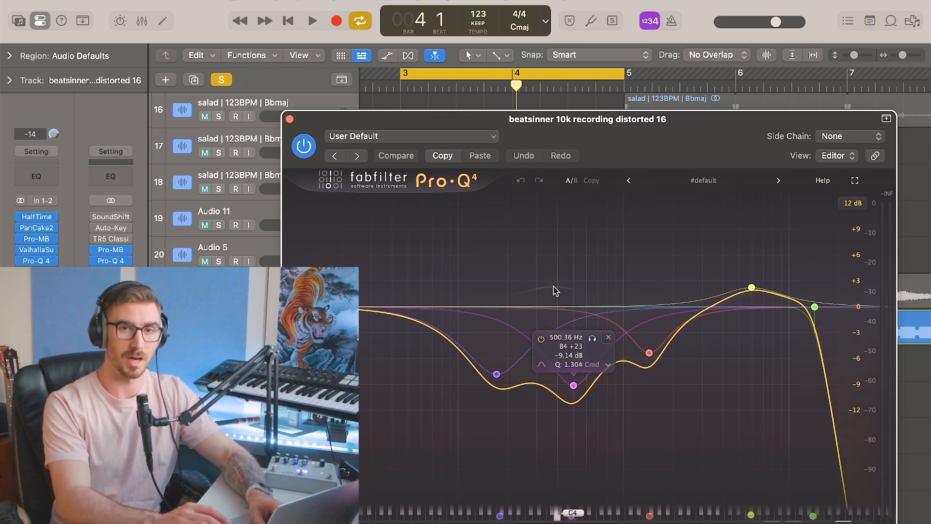
{"action": "left_click", "coordinate": [290, 120]}
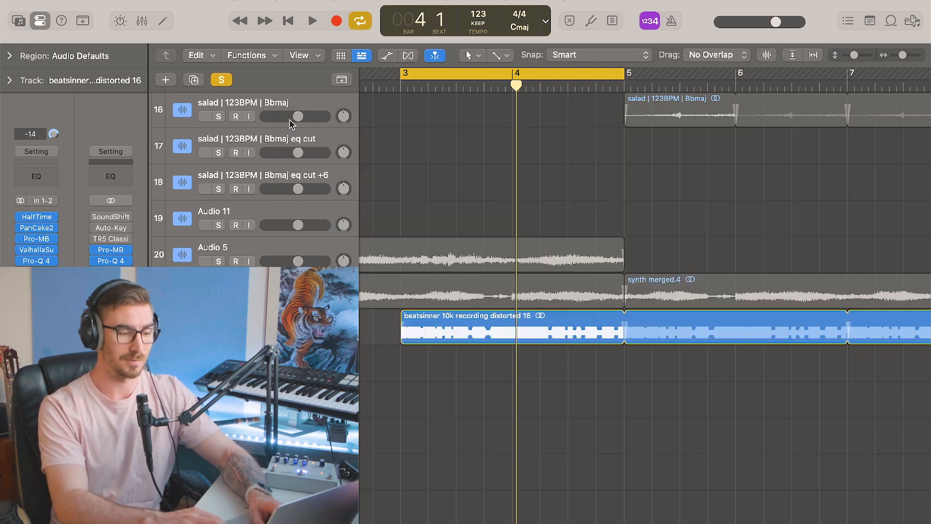
Step: Play the soloed beatsinner 10k recording distorted 16 region with its full plug-in chain within the bar 3 to 5 cycle, then stop
{"action": "scroll", "coordinate": [384, 214], "scroll_direction": "down", "scroll_amount": 5}
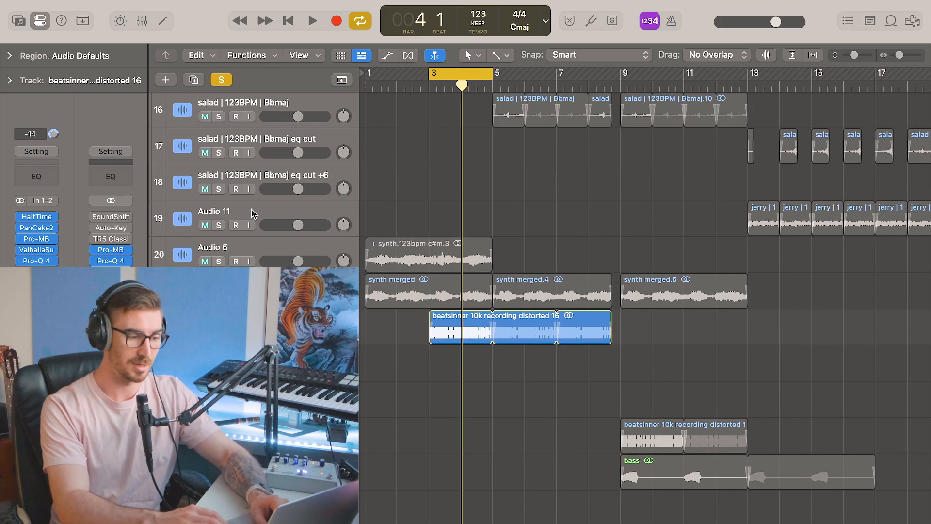
{"action": "key", "text": "ctrl+s"}
{"action": "key", "text": "ctrl+s"}
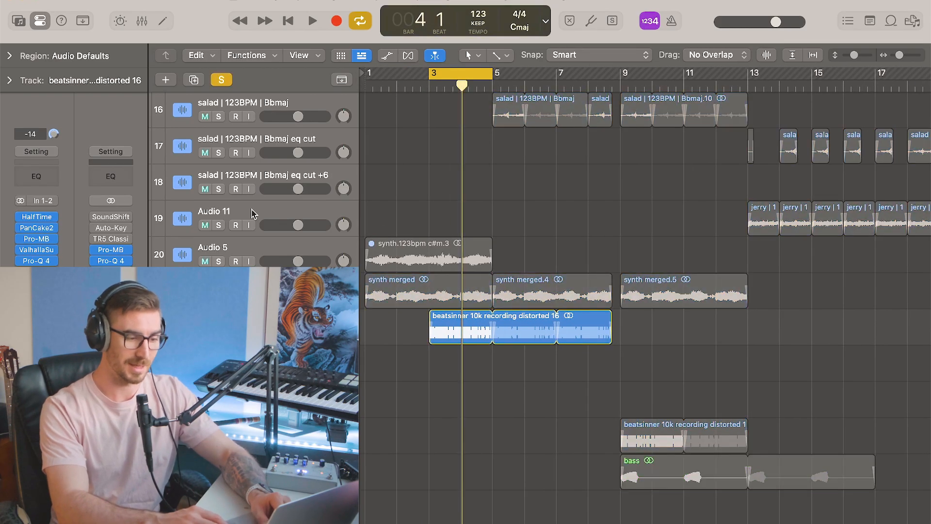
{"action": "key", "text": "space"}
{"action": "scroll", "coordinate": [422, 293], "scroll_direction": "up", "scroll_amount": 5}
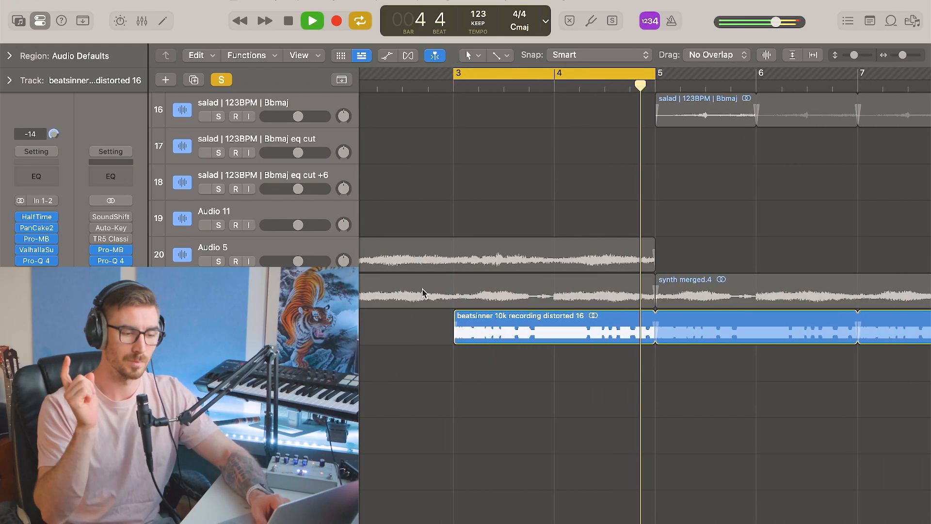
{"action": "key", "text": "space"}
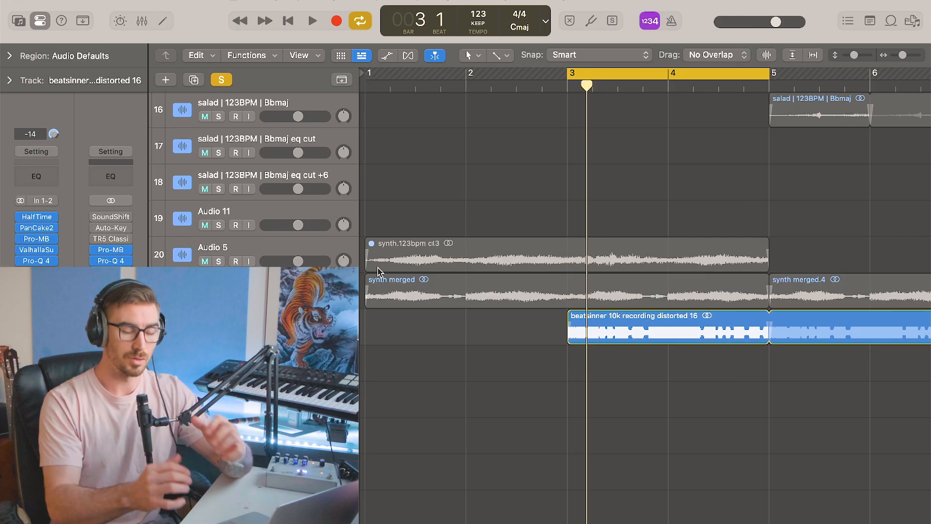
Step: Turn off solo and cycle, play the full arrangement from the beginning through bar 4, then stop
{"action": "key", "text": "s"}
{"action": "key", "text": "super+Left"}
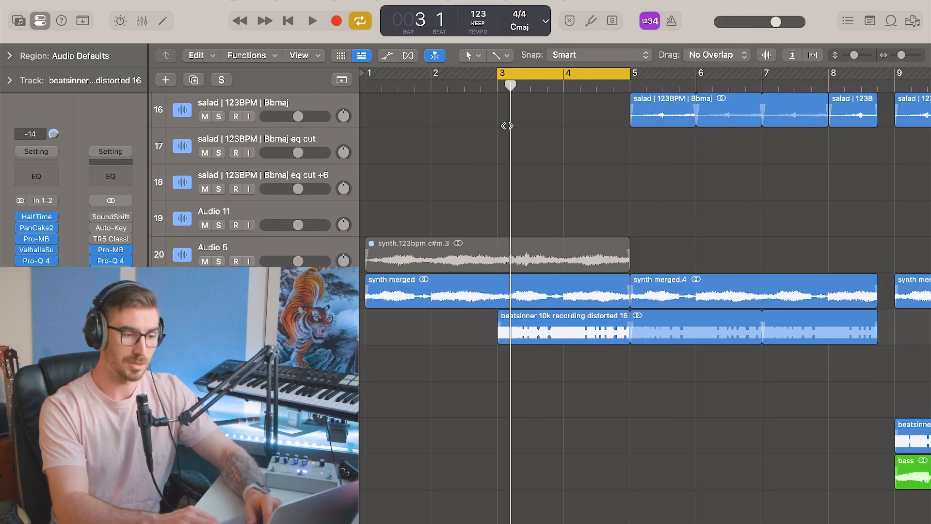
{"action": "key", "text": "c"}
{"action": "key", "text": "Return"}
{"action": "key", "text": "space"}
{"action": "key", "text": "super+Right"}
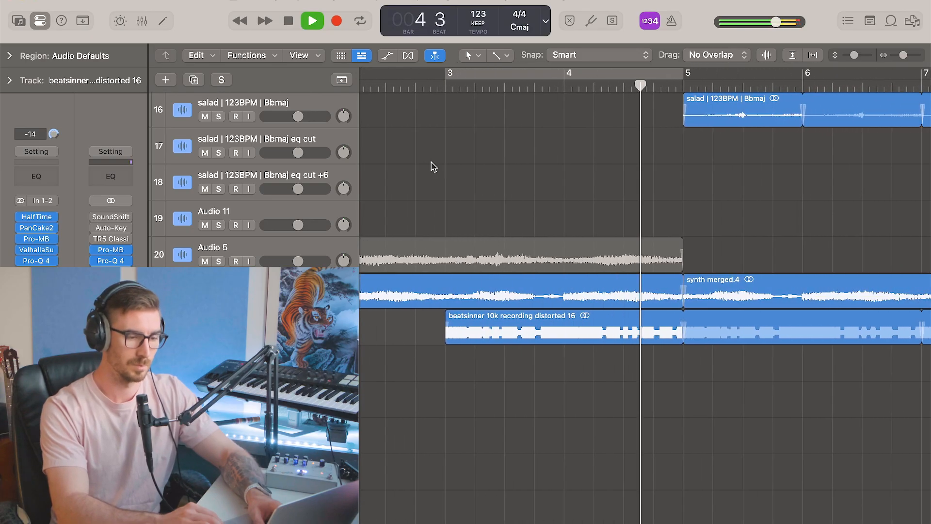
{"action": "key", "text": "space"}
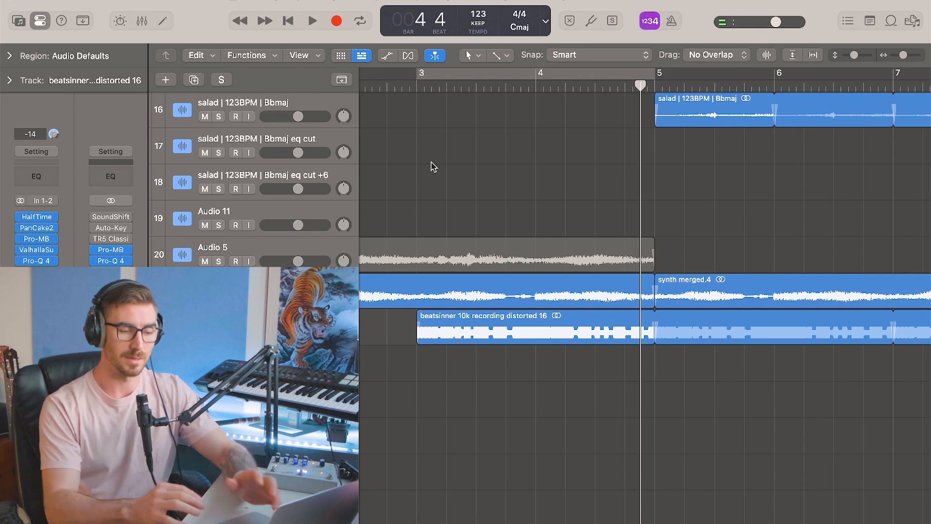
Step: Set the cycle range to bars 5 to 9 and solo the salad | 123BPM | Bbmaj track
{"action": "scroll", "coordinate": [431, 220], "scroll_direction": "down", "scroll_amount": 3}
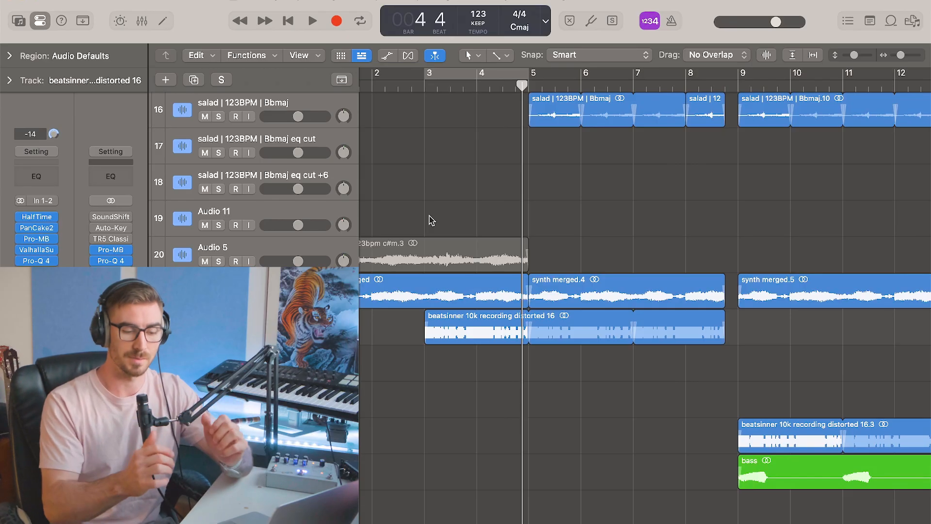
{"action": "scroll", "coordinate": [485, 287], "scroll_direction": "down", "scroll_amount": 2}
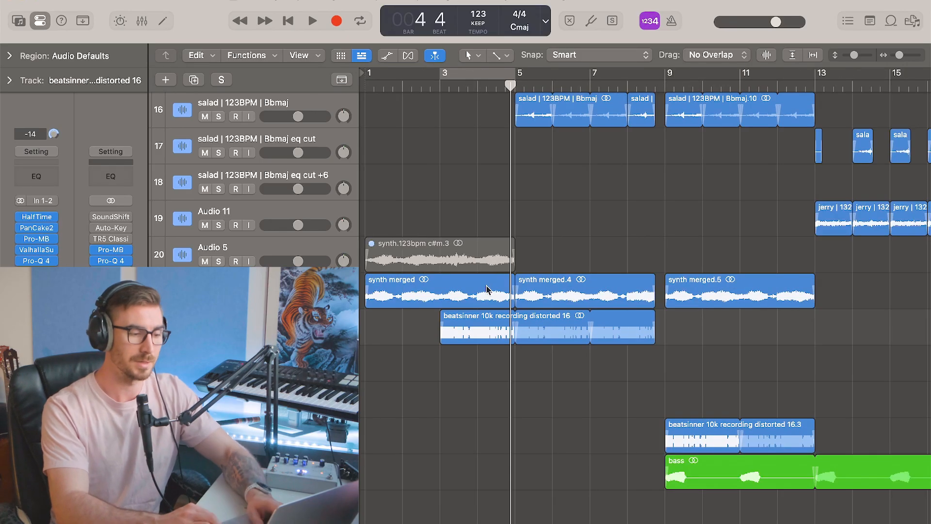
{"action": "scroll", "coordinate": [486, 290], "scroll_direction": "down", "scroll_amount": 3}
{"action": "scroll", "coordinate": [446, 219], "scroll_direction": "up", "scroll_amount": 3}
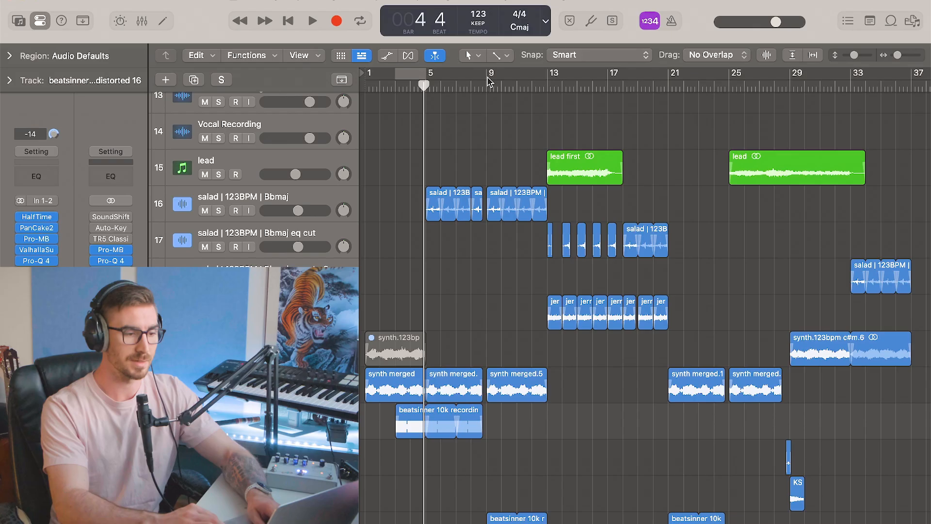
{"action": "left_click_drag", "start_coordinate": [490, 82], "coordinate": [426, 78]}
{"action": "left_click", "coordinate": [405, 213]}
{"action": "key", "text": "s"}
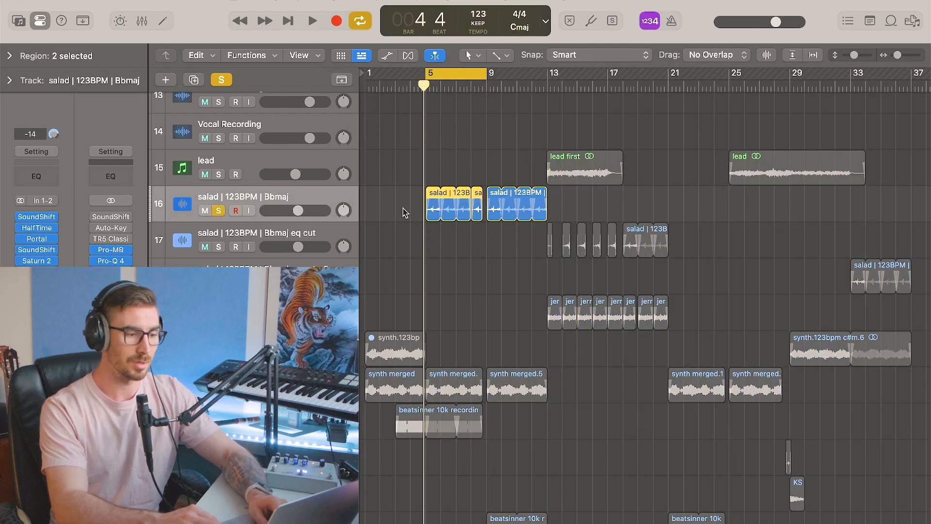
{"action": "key", "text": "z"}
{"action": "left_click", "coordinate": [447, 178]}
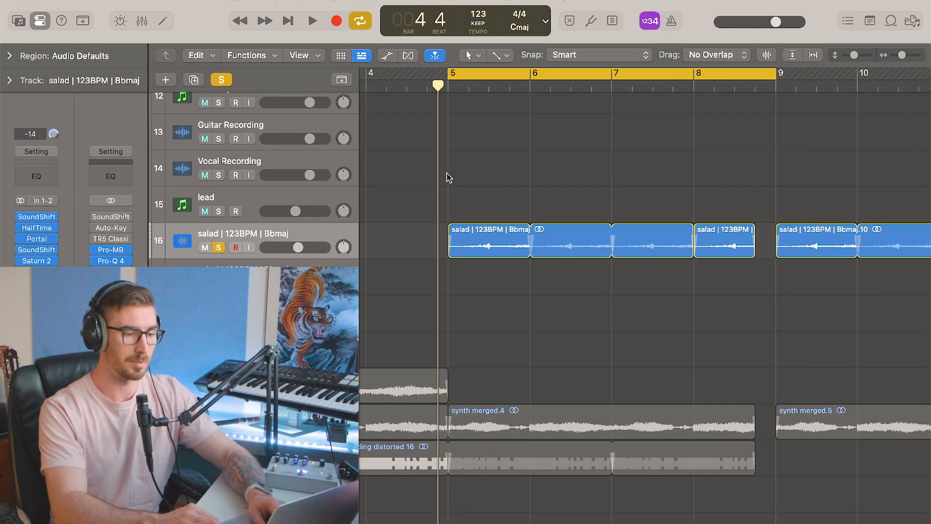
Step: Bypass the plug-ins on the salad | 123BPM | Bbmaj track, play its dry sound from bar 5 to the end of bar 8, and stop
{"action": "scroll", "coordinate": [447, 177], "scroll_direction": "up", "scroll_amount": 3}
{"action": "scroll", "coordinate": [447, 178], "scroll_direction": "right", "scroll_amount": 1}
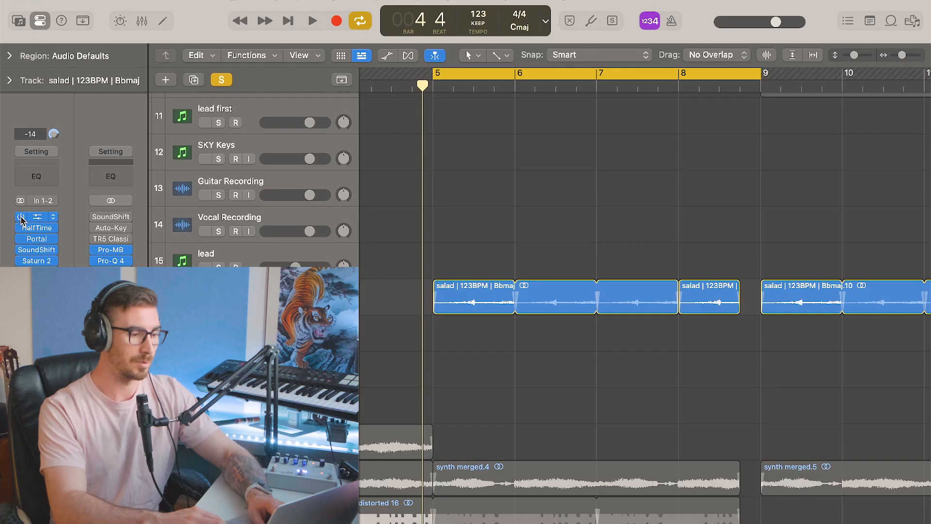
{"action": "scroll", "coordinate": [530, 204], "scroll_direction": "up", "scroll_amount": 5}
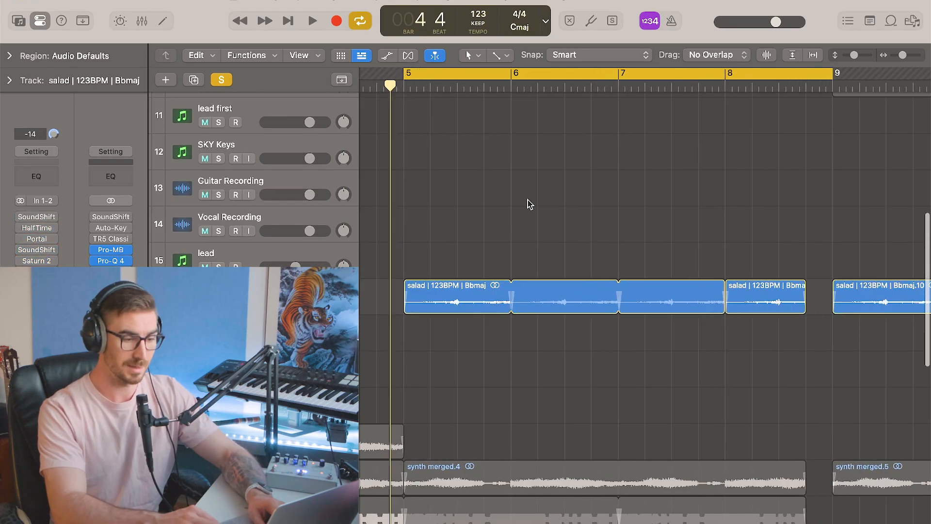
{"action": "key", "text": "space"}
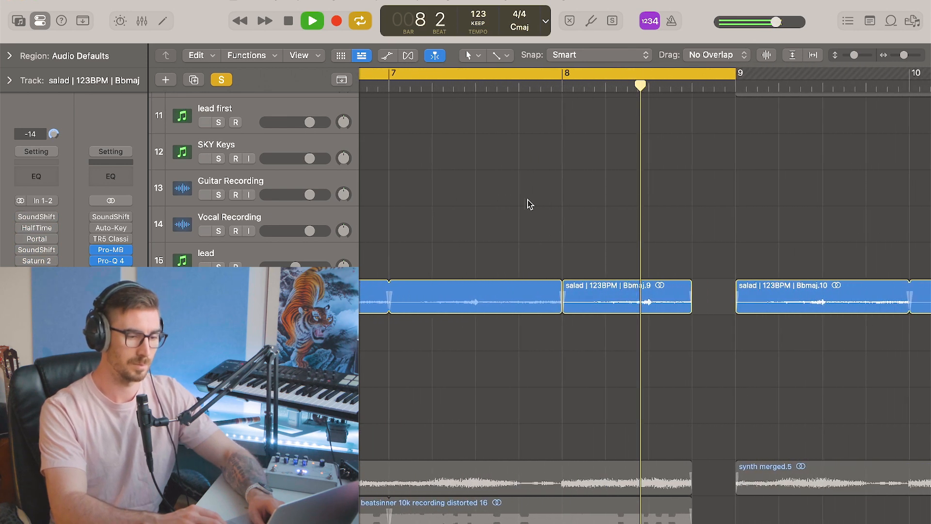
{"action": "key", "text": "space"}
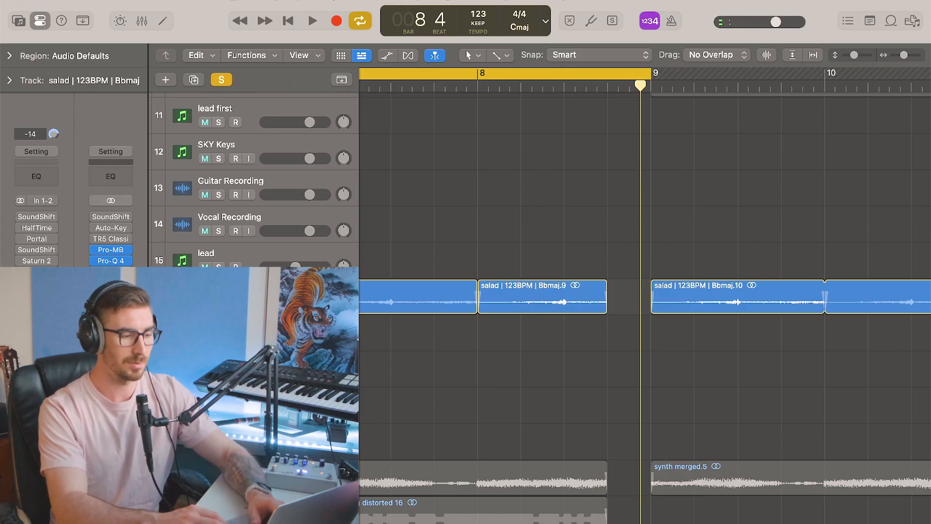
Step: Unsolo the salad | 123BPM | Bbmaj track and turn on its first SoundShifter, HalfTime and Portal, inspecting the plug-in settings
{"action": "key", "text": "s"}
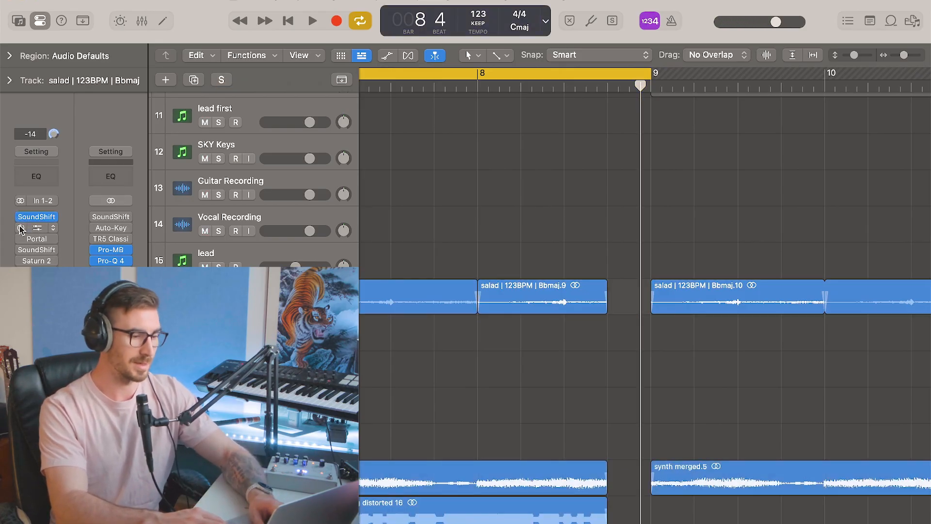
{"action": "left_click", "coordinate": [20, 227]}
{"action": "left_click", "coordinate": [33, 227]}
{"action": "left_click", "coordinate": [302, 156]}
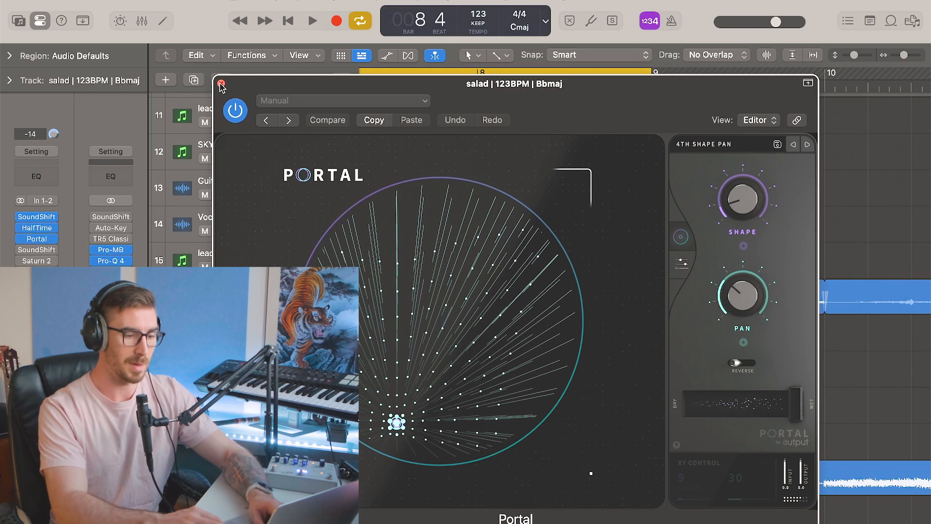
{"action": "left_click", "coordinate": [222, 85]}
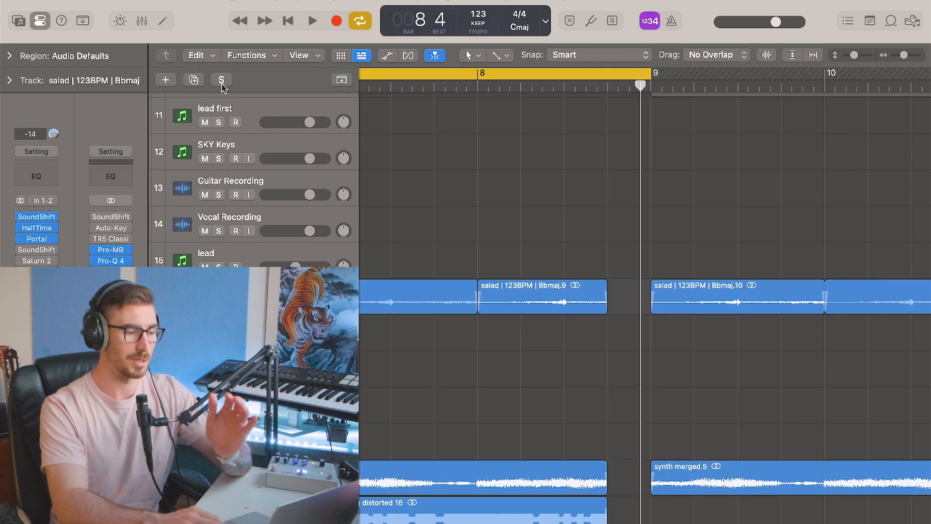
Step: Turn on the second SoundShifter Pitch and Saturn 2 on the salad | 123BPM | Bbmaj track, inspecting the transposition and saturation settings
{"action": "left_click", "coordinate": [21, 249]}
{"action": "left_click", "coordinate": [37, 250]}
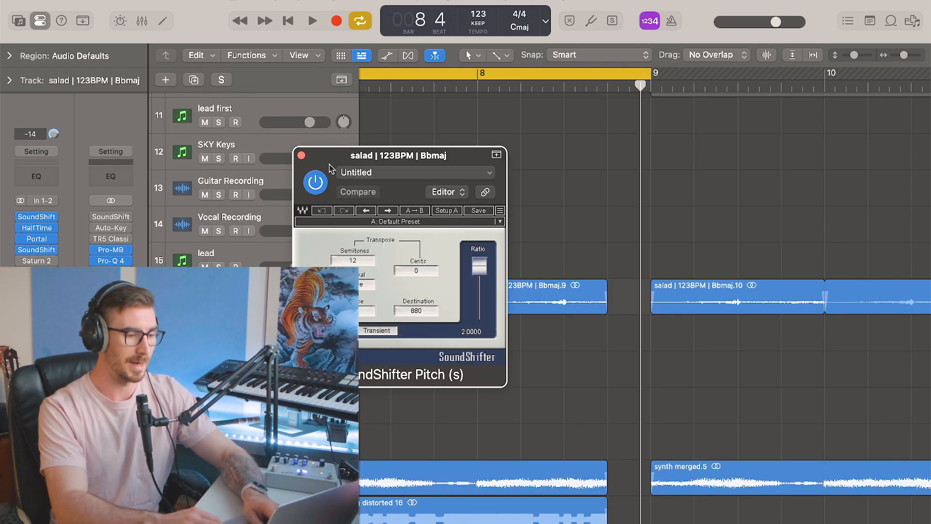
{"action": "left_click", "coordinate": [302, 156]}
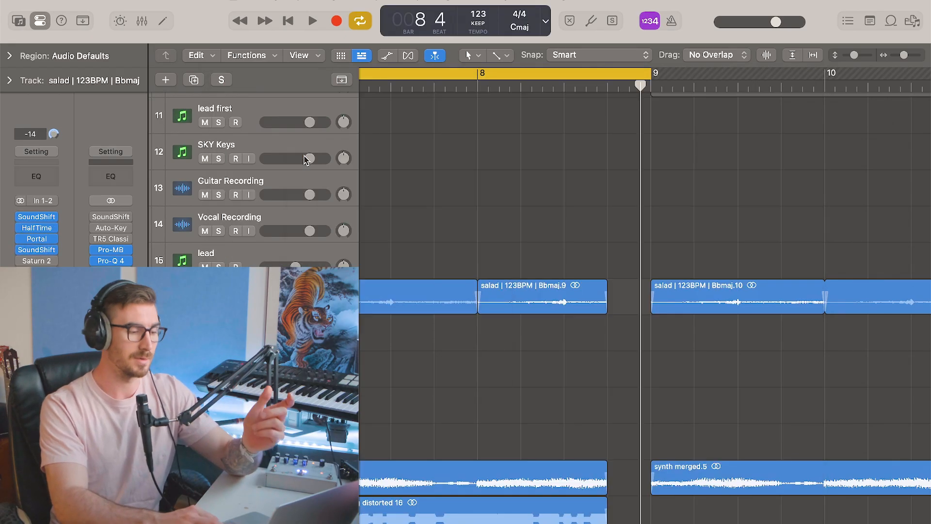
{"action": "left_click", "coordinate": [21, 261]}
{"action": "left_click", "coordinate": [37, 260]}
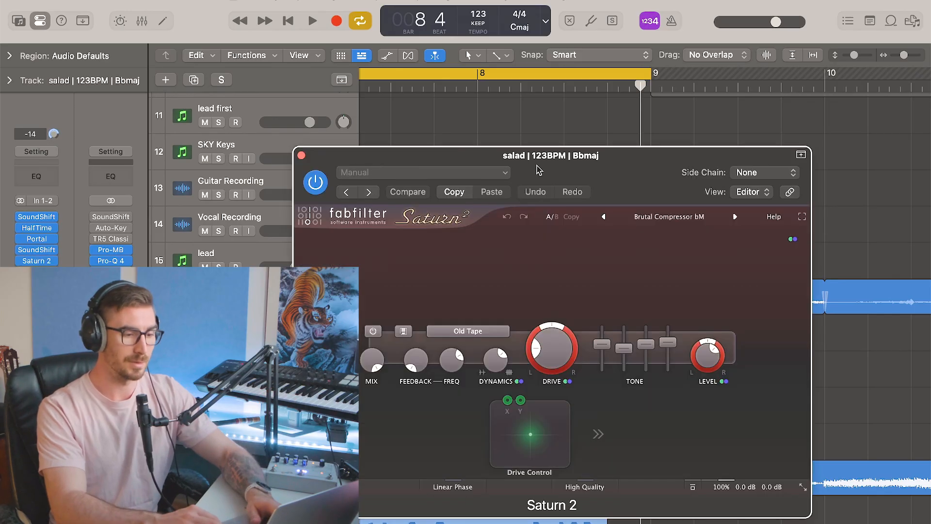
{"action": "left_click_drag", "start_coordinate": [537, 170], "coordinate": [506, 150]}
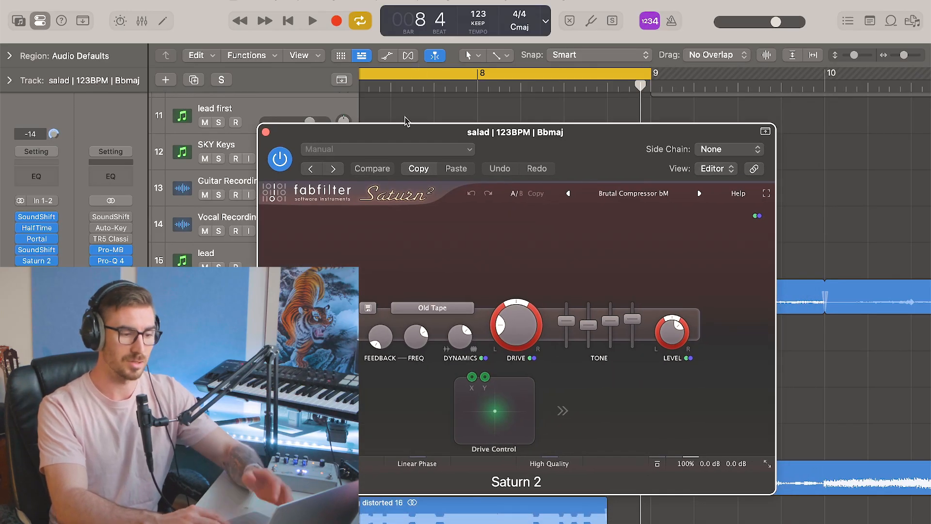
{"action": "left_click", "coordinate": [266, 132]}
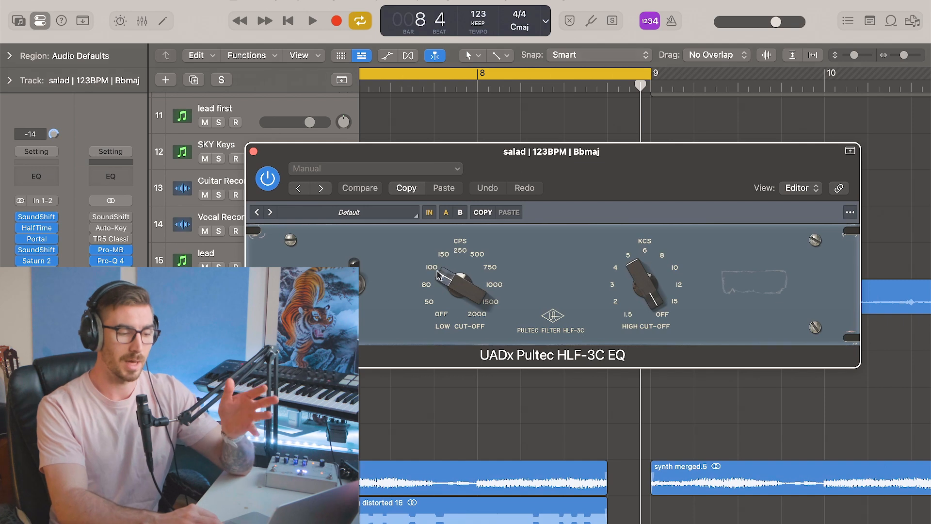
Step: Inspect the UADx Pultec HLF-3C EQ cut-offs and the Pro-MB bands on the salad | 123BPM | Bbmaj track, closing each plug-in
{"action": "left_click", "coordinate": [254, 152]}
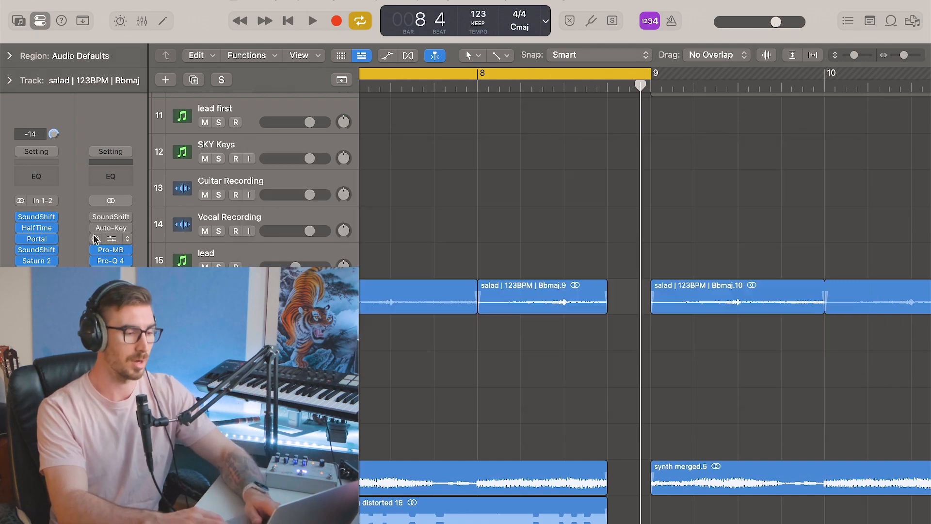
{"action": "left_click", "coordinate": [37, 283]}
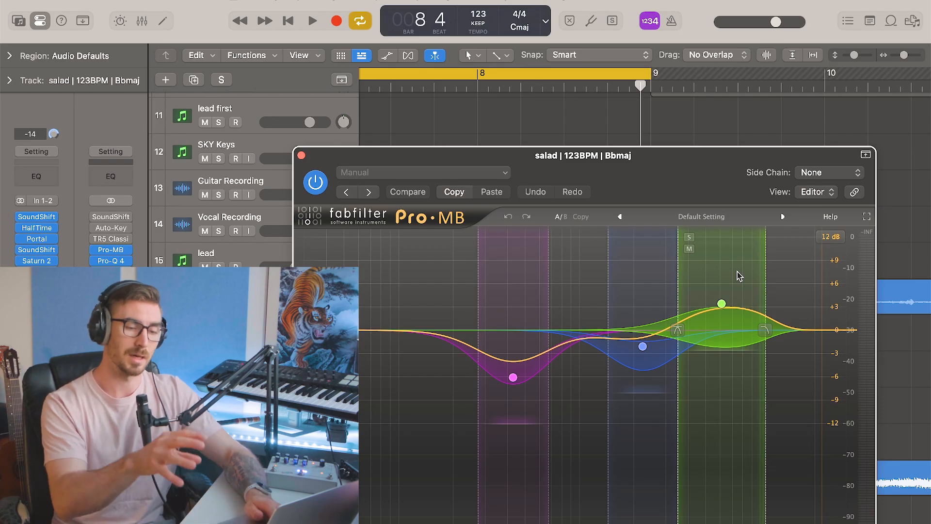
{"action": "left_click", "coordinate": [301, 155]}
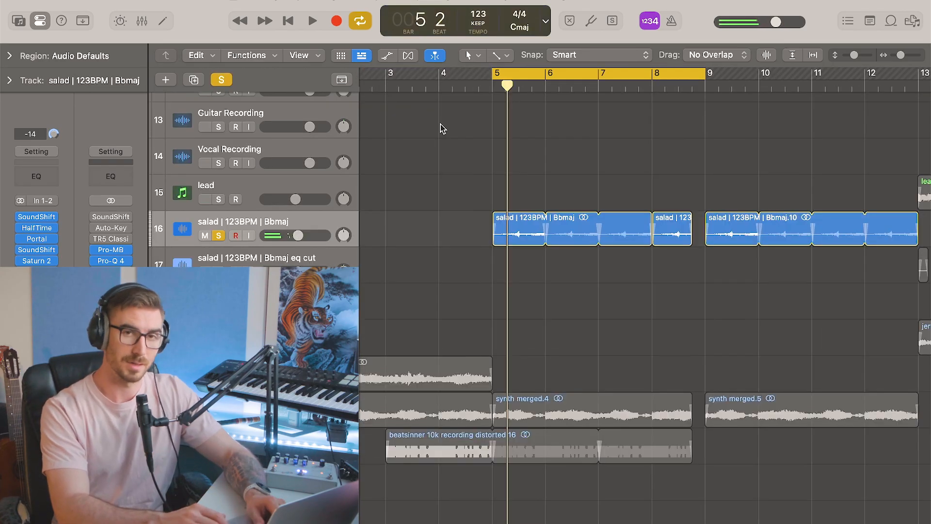
Step: Play the bar 5 to 9 cycle, switching the salad track's whole plug-in chain off and back on, replay it unsoloed, and stop
{"action": "key", "text": "space"}
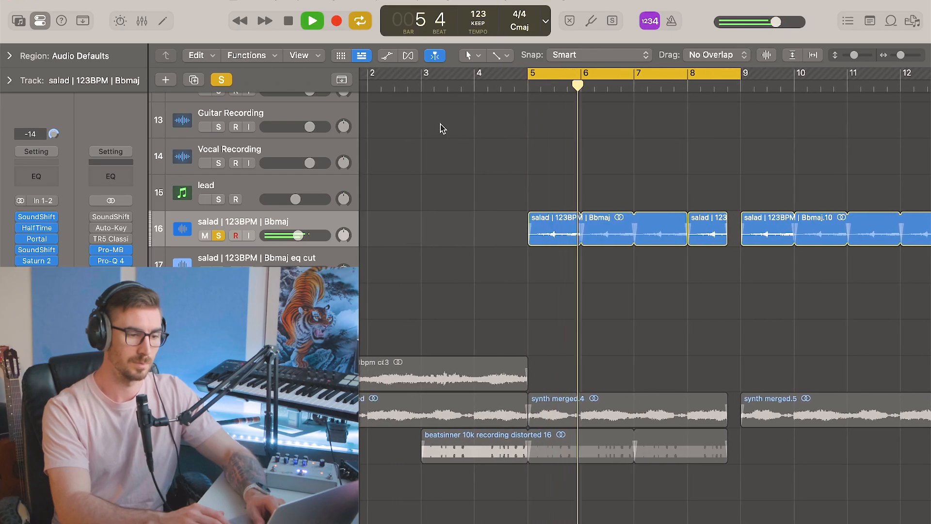
{"action": "mouse_move", "coordinate": [21, 220]}
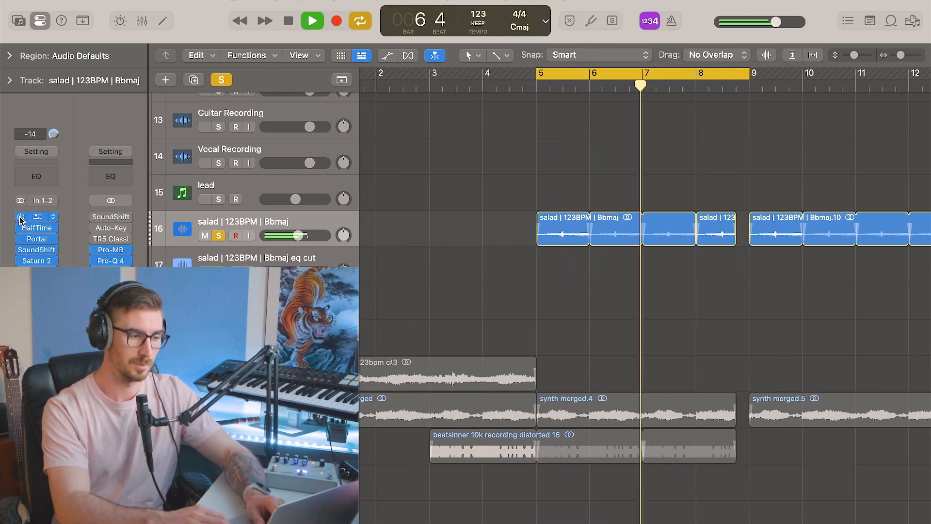
{"action": "left_click_drag", "start_coordinate": [20, 218], "coordinate": [20, 284]}
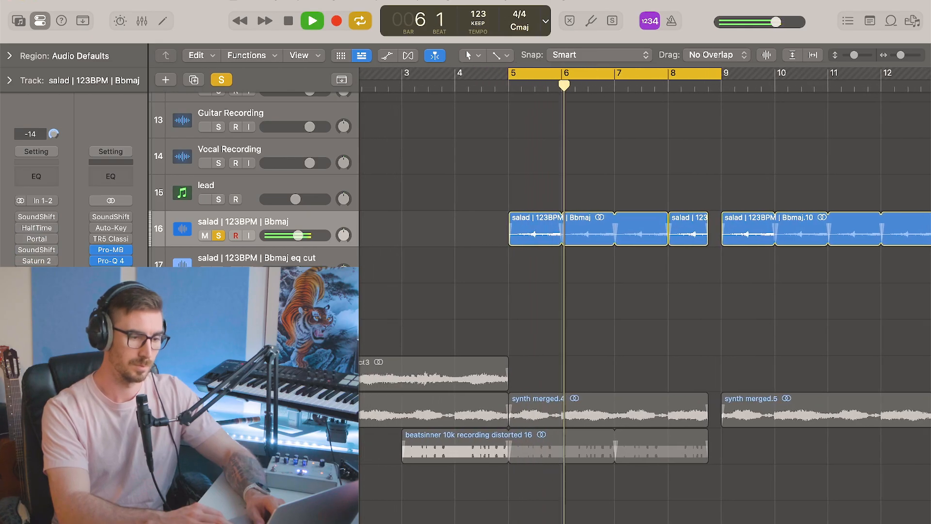
{"action": "left_click_drag", "start_coordinate": [20, 262], "coordinate": [20, 216]}
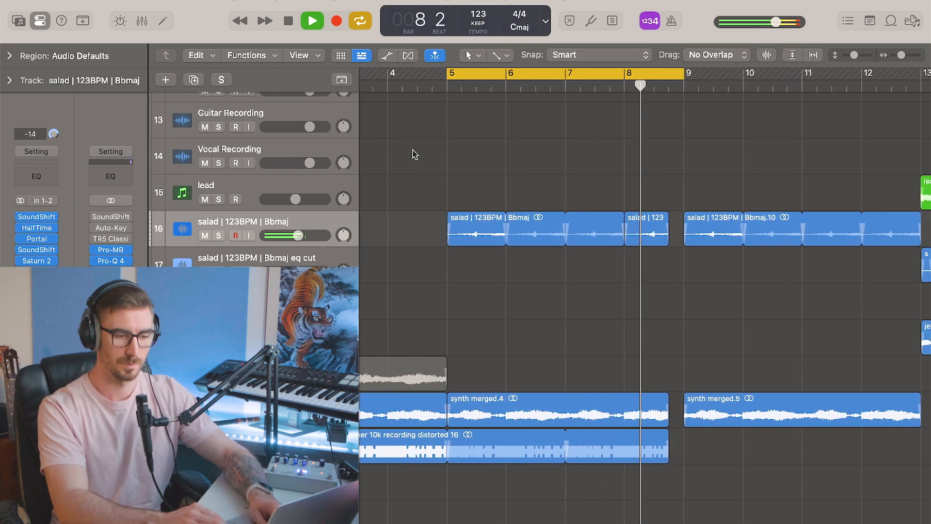
{"action": "key", "text": "space"}
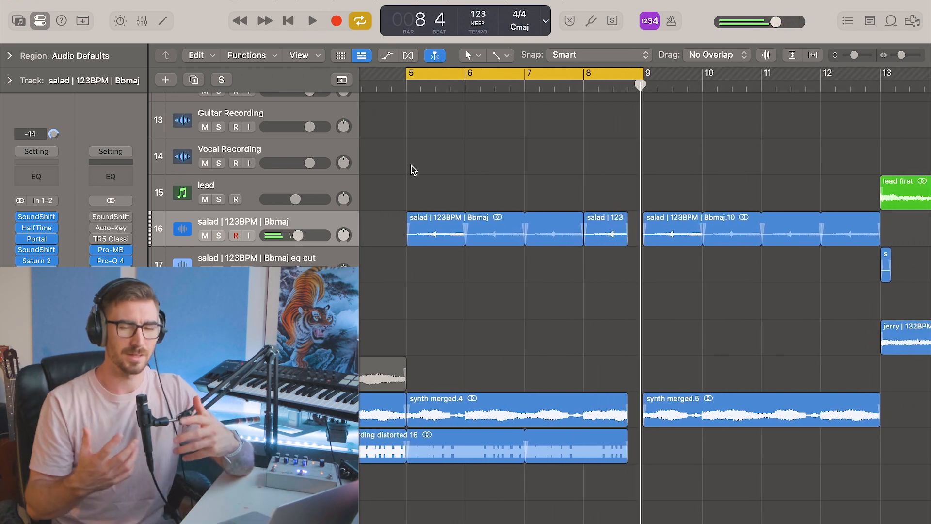
Step: Turn off cycling and play the soloed beatsinner 10k recording distorted regions from bar 5 through bar 12
{"action": "key", "text": "c"}
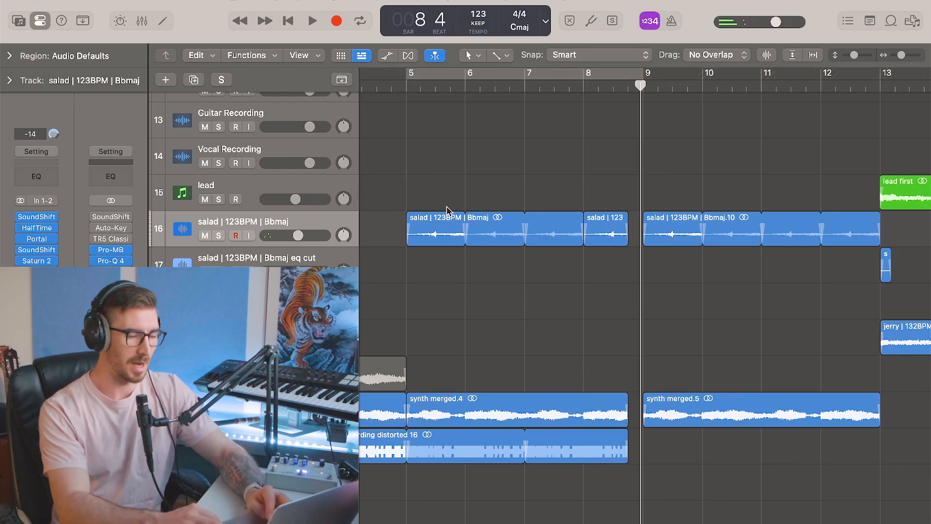
{"action": "key", "text": "z"}
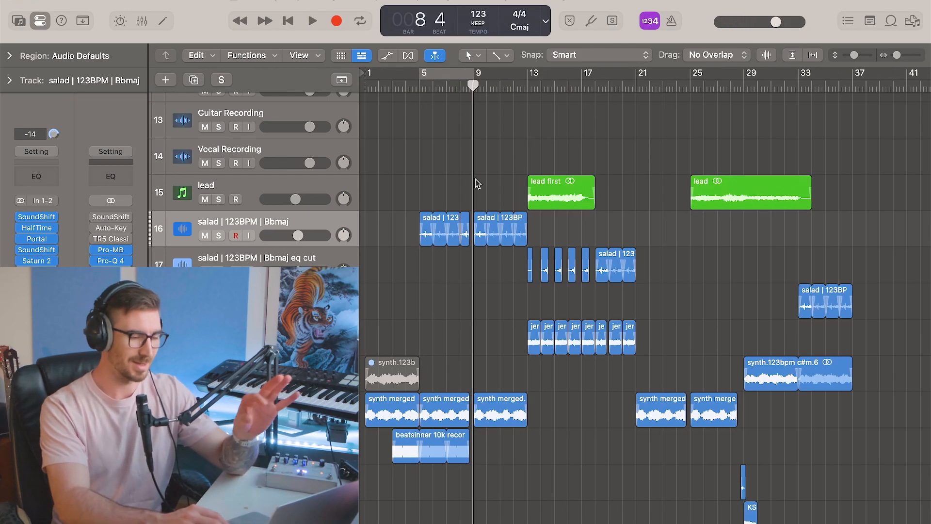
{"action": "scroll", "coordinate": [475, 194], "scroll_direction": "down", "scroll_amount": 5}
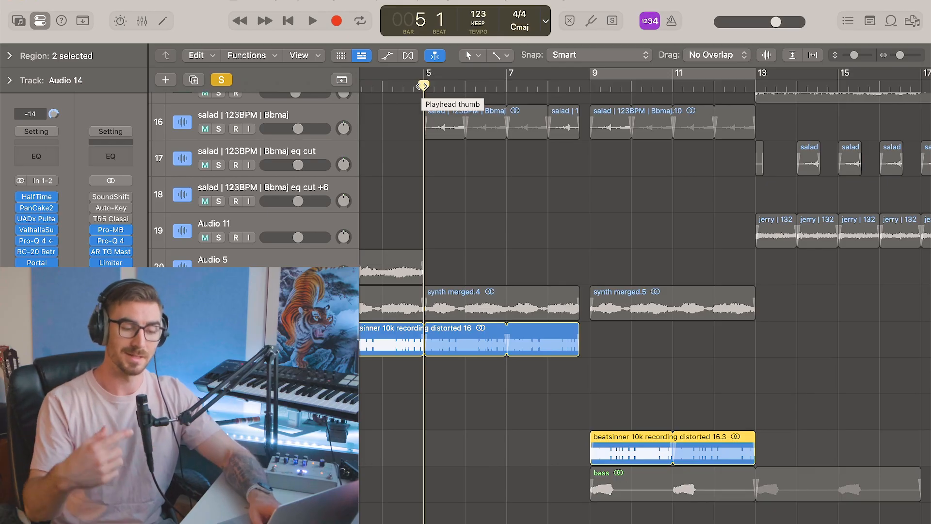
{"action": "key", "text": "space"}
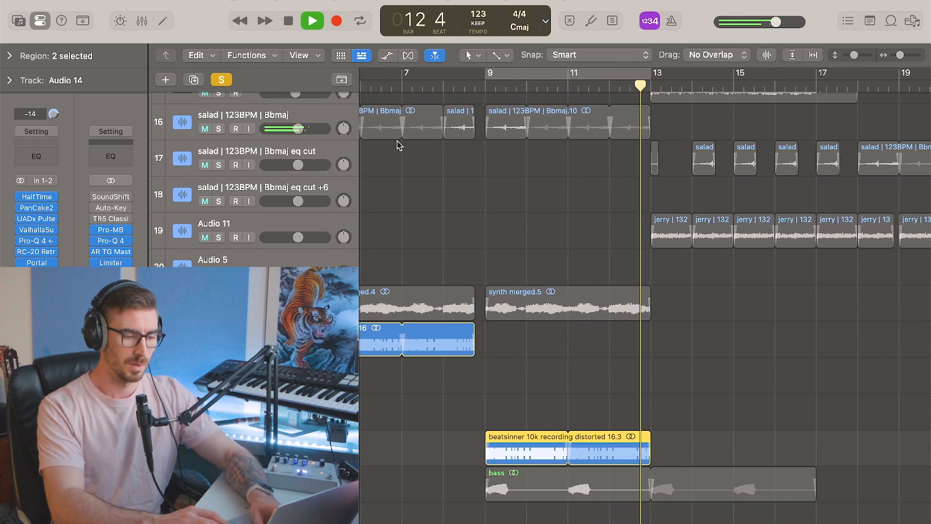
{"action": "key", "text": "space"}
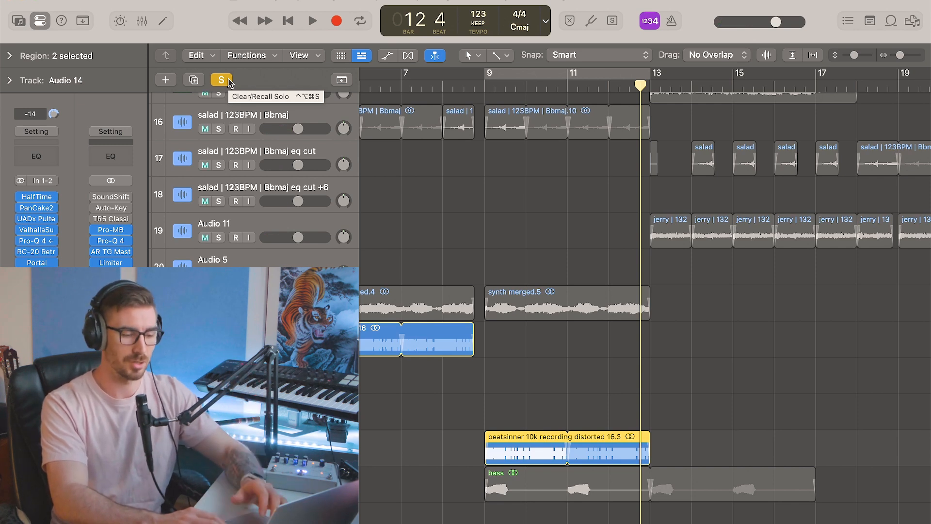
Step: Clear the solo and turn cycling back on for bars 9 to 13
{"action": "left_click", "coordinate": [228, 80]}
{"action": "scroll", "coordinate": [502, 312], "scroll_direction": "down", "scroll_amount": 1}
{"action": "scroll", "coordinate": [502, 311], "scroll_direction": "up", "scroll_amount": 4}
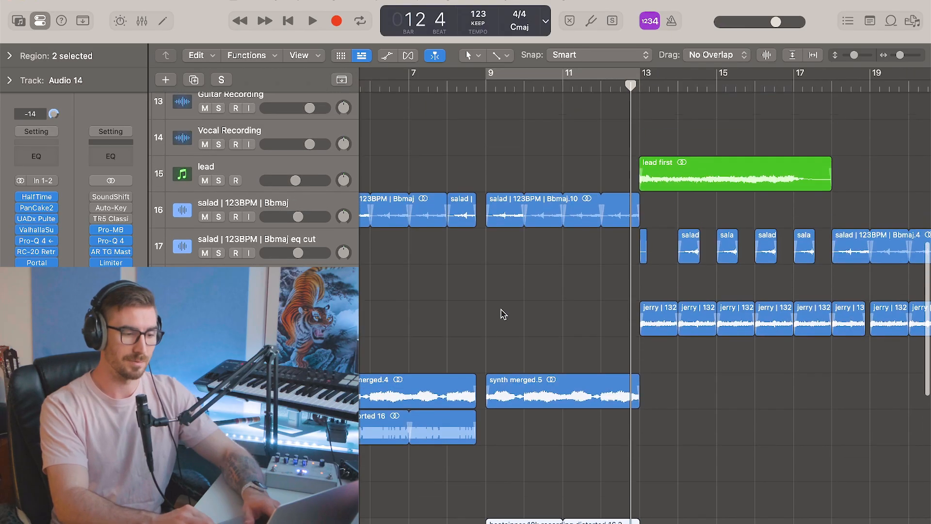
{"action": "scroll", "coordinate": [502, 311], "scroll_direction": "down", "scroll_amount": 5}
{"action": "scroll", "coordinate": [503, 312], "scroll_direction": "down", "scroll_amount": 5}
{"action": "scroll", "coordinate": [502, 311], "scroll_direction": "up", "scroll_amount": 5}
{"action": "key", "text": "c"}
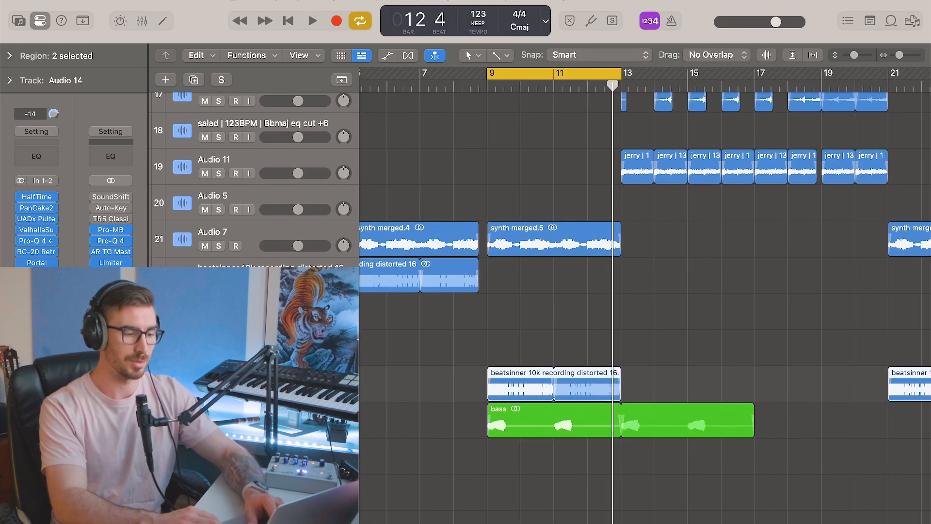
Step: Select the bass track and return to the project from the Street Love folder in Finder
{"action": "left_click", "coordinate": [510, 420]}
{"action": "scroll", "coordinate": [486, 416], "scroll_direction": "down", "scroll_amount": 3}
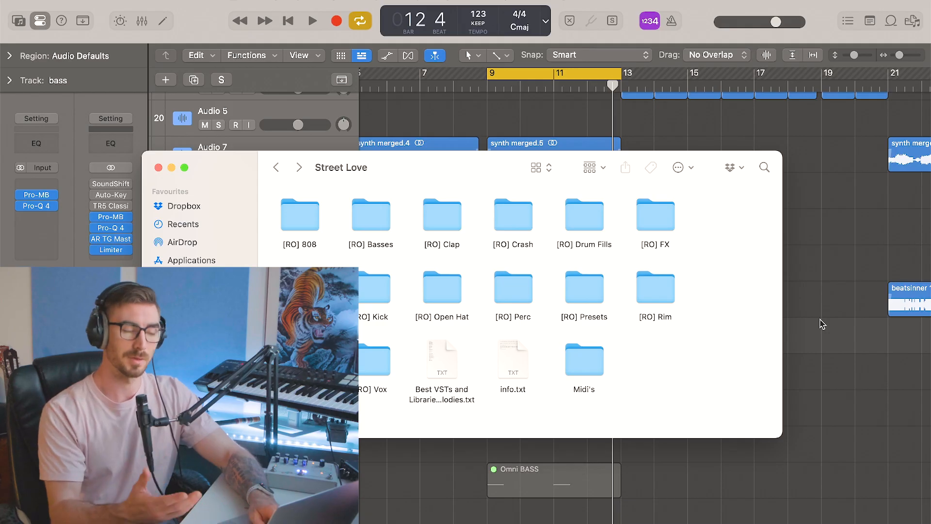
{"action": "left_click", "coordinate": [823, 324]}
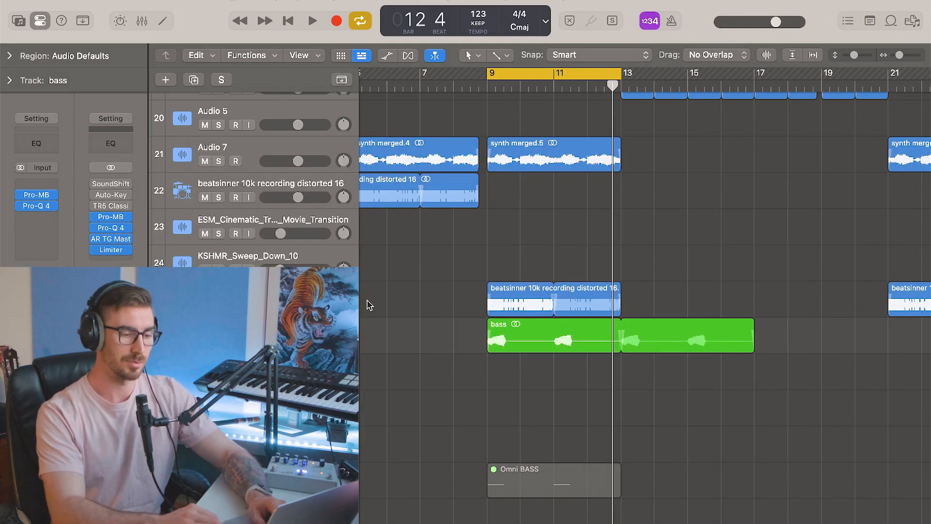
{"action": "scroll", "coordinate": [451, 283], "scroll_direction": "down", "scroll_amount": 2}
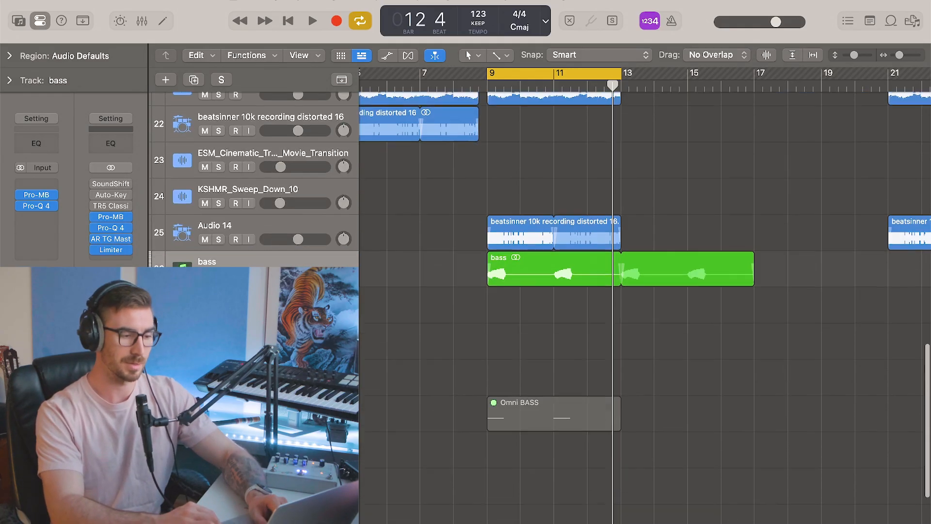
{"action": "scroll", "coordinate": [451, 283], "scroll_direction": "up", "scroll_amount": 3}
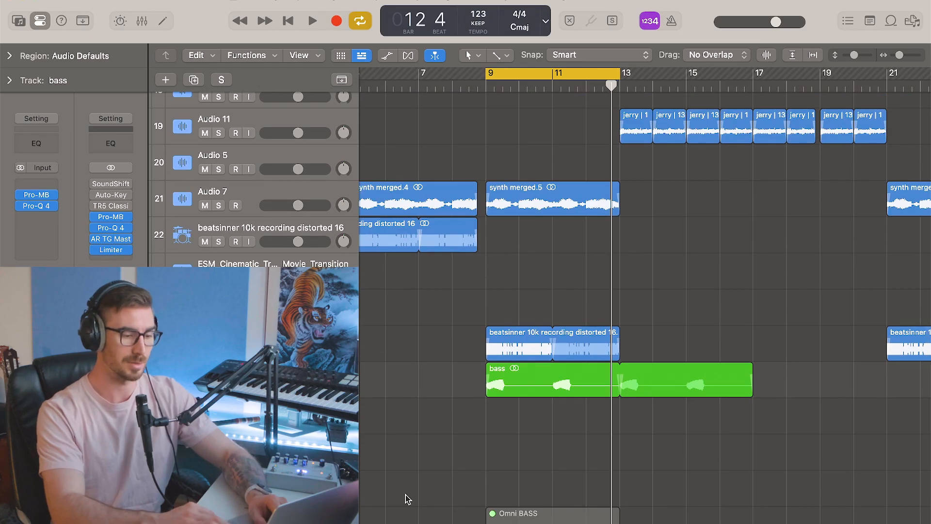
Step: Show the Omni BASS region's notes in the Piano Roll and play the bar 9 to 13 cycle
{"action": "left_click", "coordinate": [500, 513]}
{"action": "double_click", "coordinate": [500, 514]}
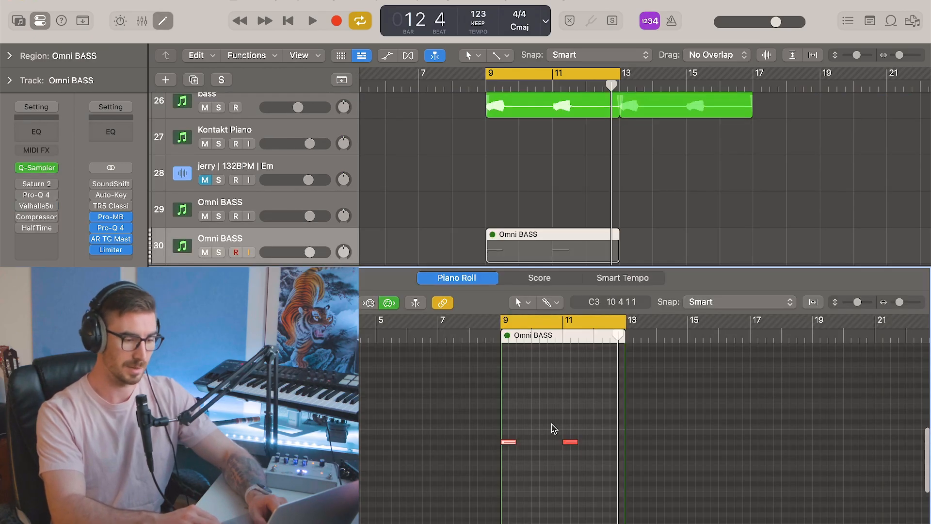
{"action": "key", "text": "z"}
{"action": "key", "text": "space"}
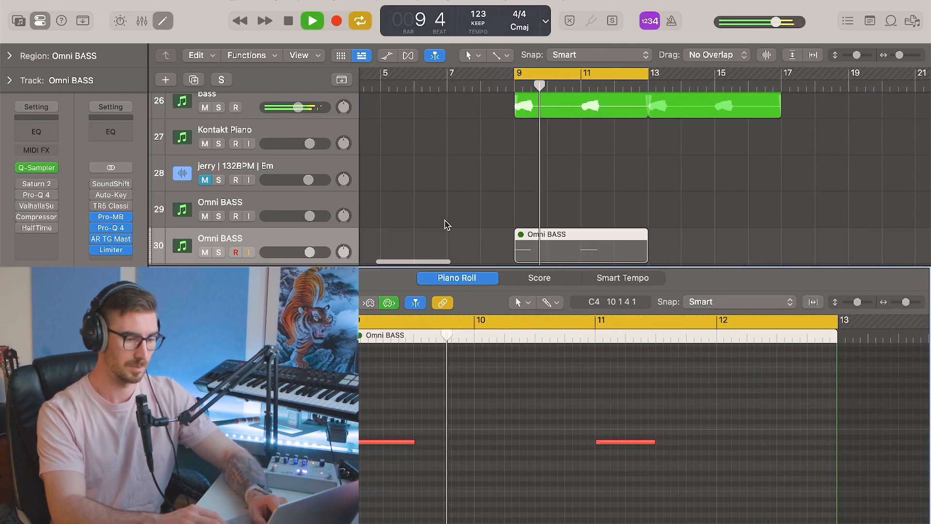
{"action": "scroll", "coordinate": [447, 224], "scroll_direction": "left", "scroll_amount": 2}
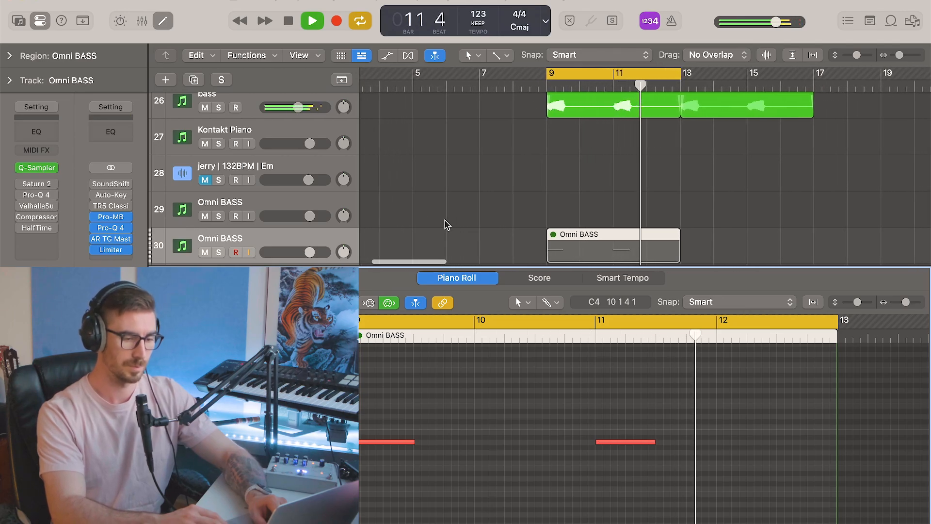
{"action": "key", "text": "space"}
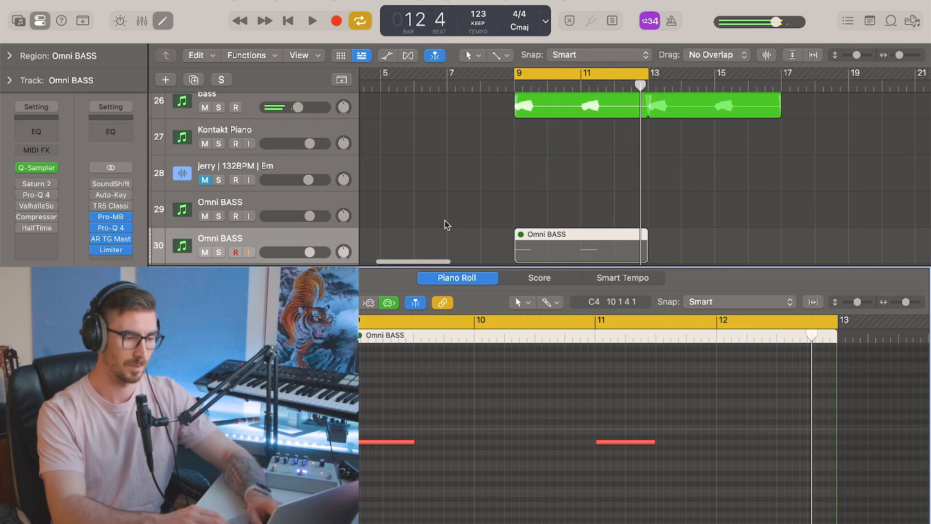
Step: Close the Piano Roll and select the bass region on track 26
{"action": "key", "text": "e"}
{"action": "left_click", "coordinate": [424, 288]}
{"action": "left_click", "coordinate": [342, 225]}
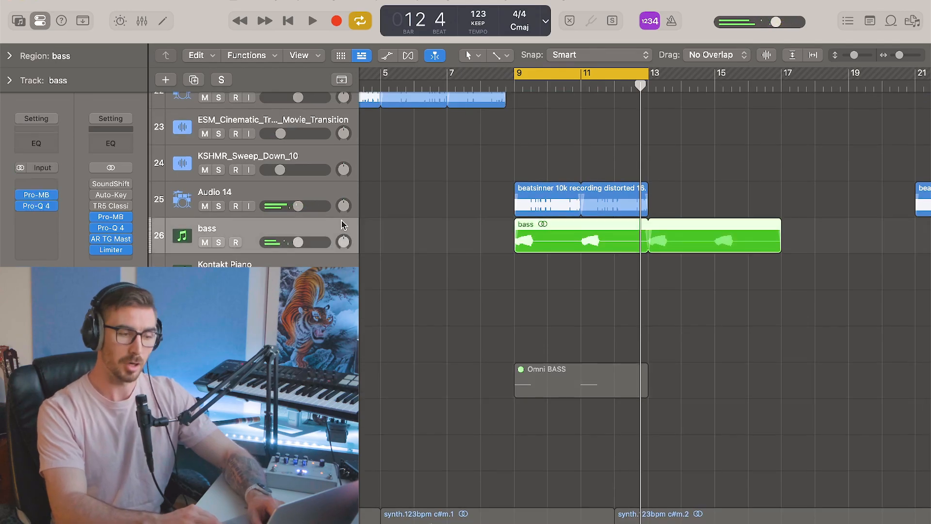
{"action": "scroll", "coordinate": [388, 226], "scroll_direction": "up", "scroll_amount": 5}
Step: Show the bass track's Bus 8 distortion channel and inspect the track's Pro-MB band and Pro-Q 4 curve, closing each plug-in
{"action": "mouse_move", "coordinate": [94, 230]}
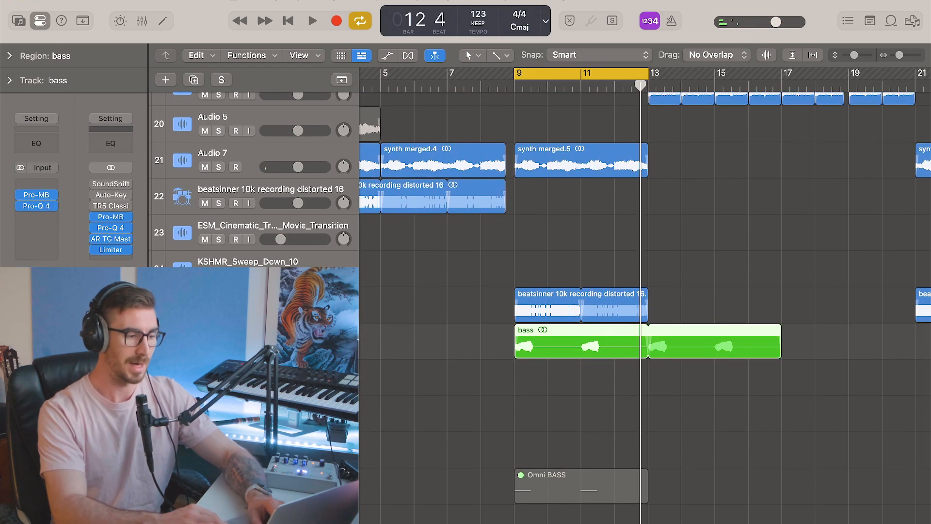
{"action": "left_click", "coordinate": [33, 271]}
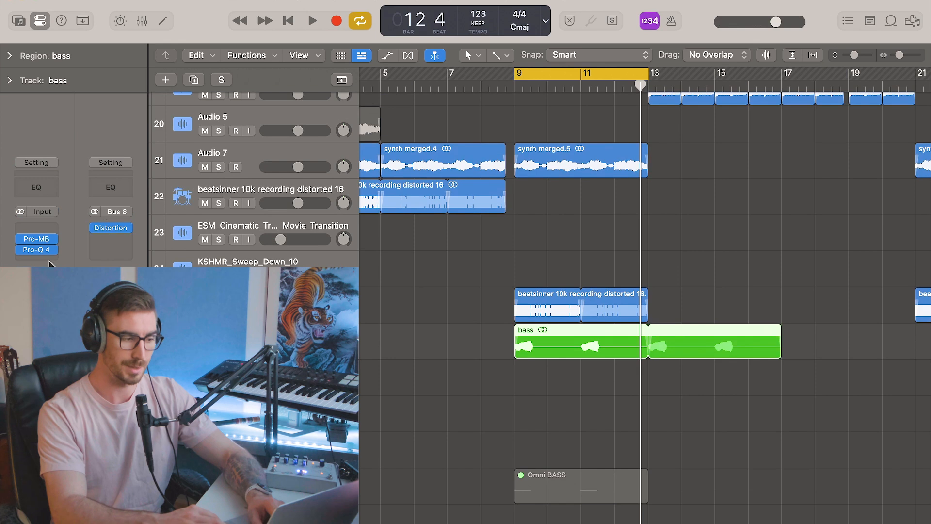
{"action": "left_click", "coordinate": [44, 240]}
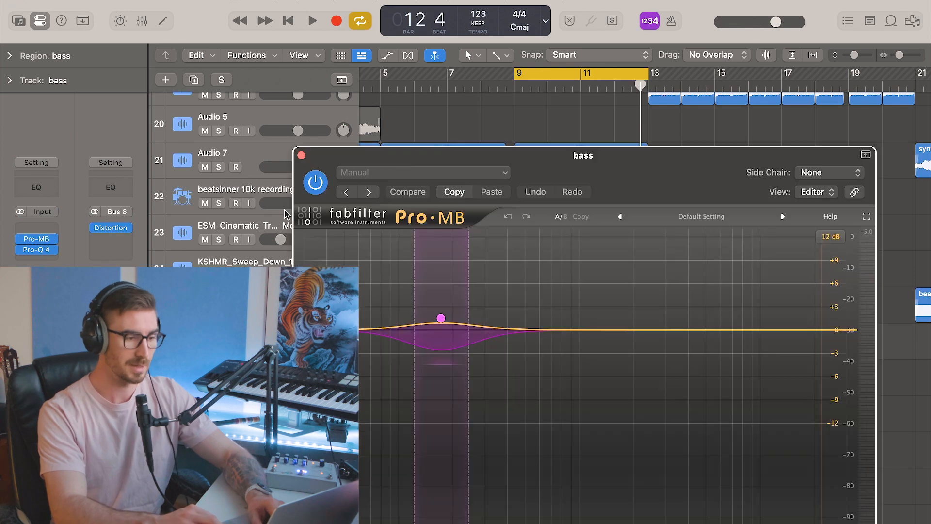
{"action": "left_click", "coordinate": [301, 155]}
{"action": "left_click", "coordinate": [37, 250]}
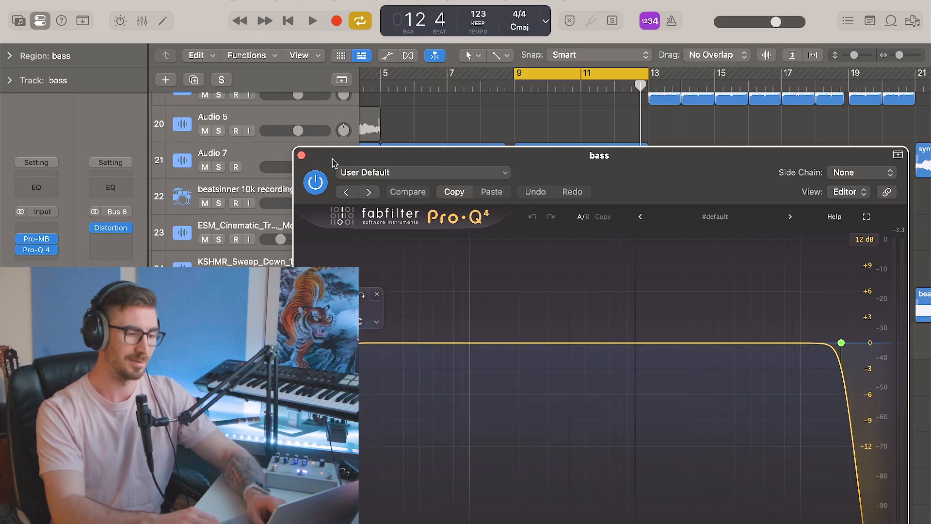
{"action": "left_click", "coordinate": [301, 155]}
Step: Solo the bass track and the Audio 14 track above it
{"action": "scroll", "coordinate": [376, 348], "scroll_direction": "up", "scroll_amount": 2}
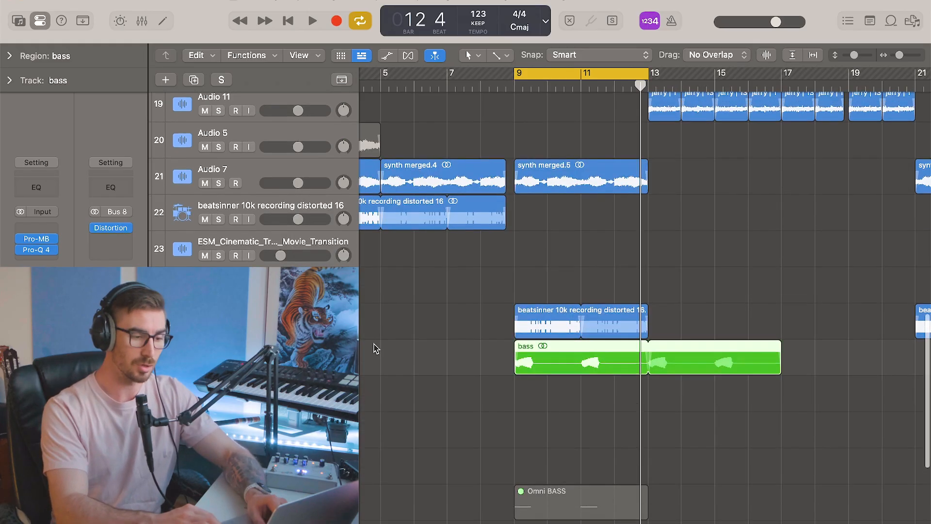
{"action": "key", "text": "s"}
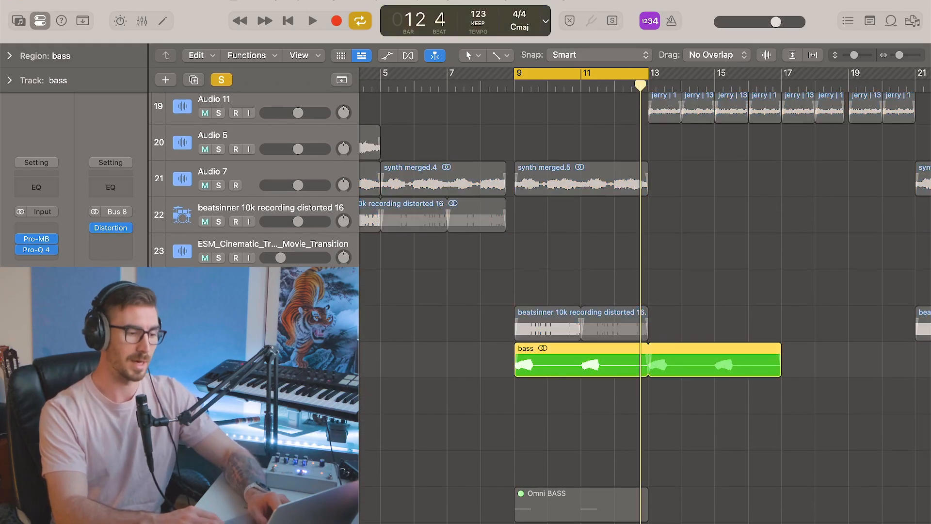
{"action": "key", "text": "Up"}
{"action": "key", "text": "s"}
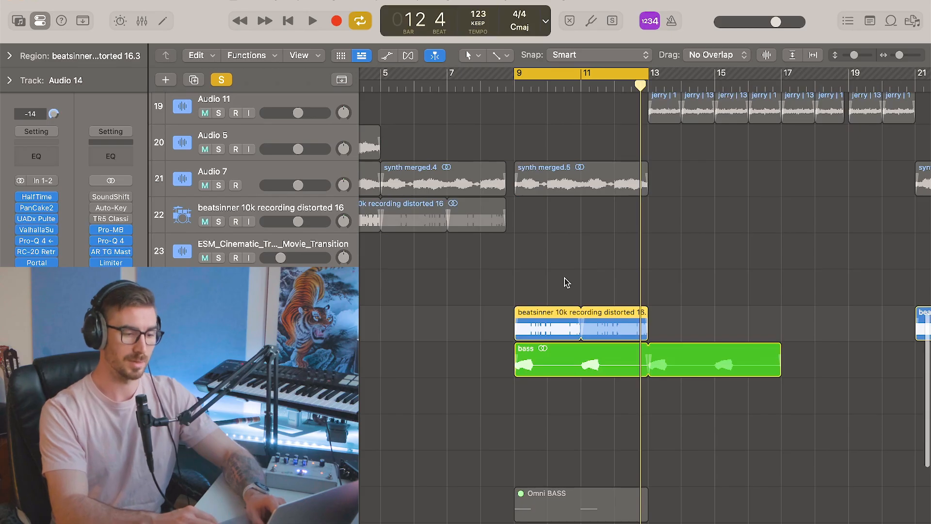
{"action": "scroll", "coordinate": [567, 275], "scroll_direction": "up", "scroll_amount": 3}
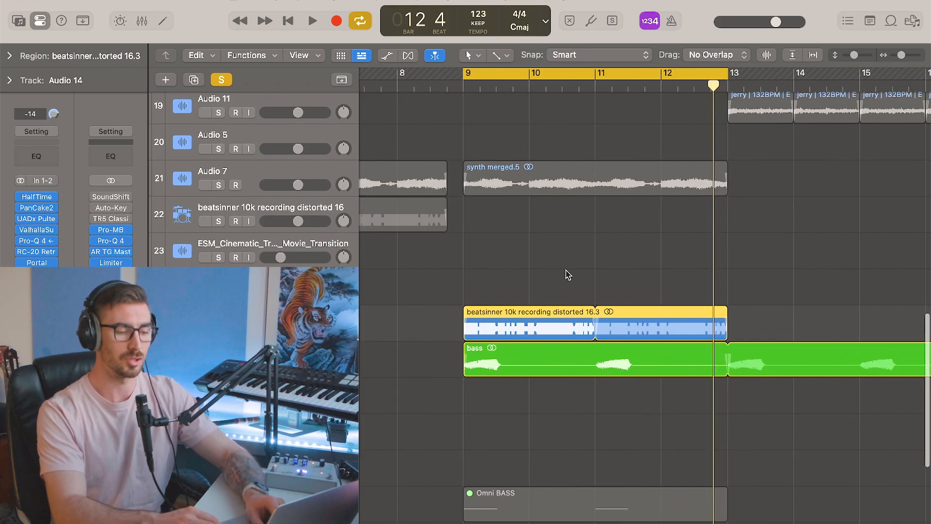
Step: Play the bar 9 to 13 cycle with the solos on, stop, and clear the solo
{"action": "key", "text": "space"}
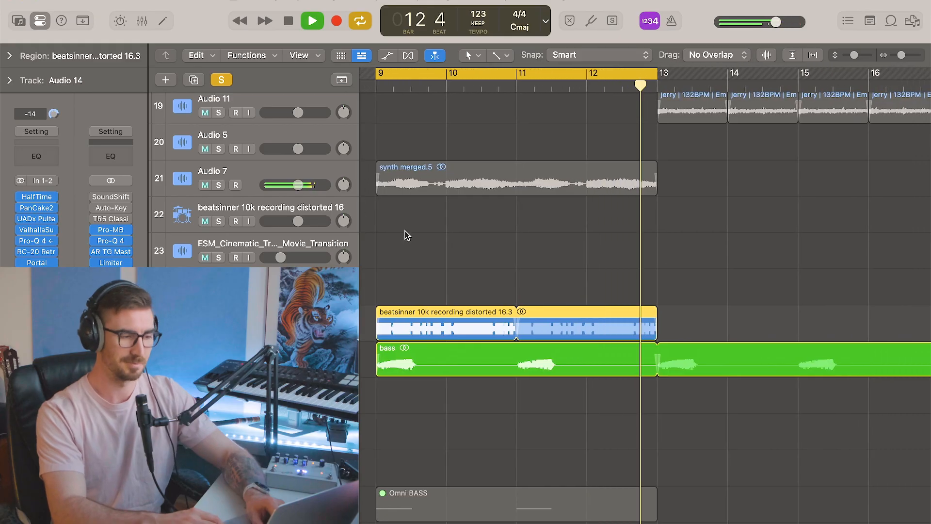
{"action": "key", "text": "space"}
{"action": "left_click", "coordinate": [224, 83]}
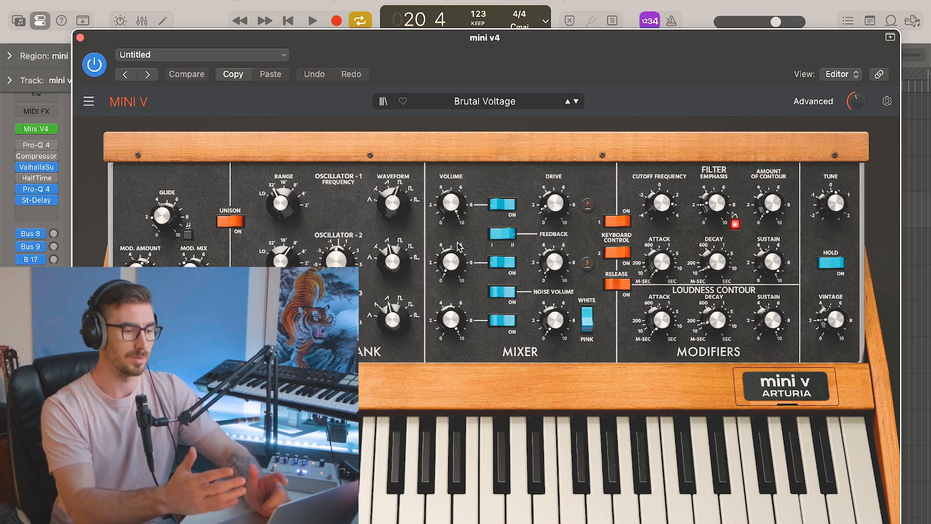
Step: Close the mini v4 track's Mini V synth and inspect its ValhallaSupermassive, second Pro-Q 4 and stereo delay, closing each plug-in
{"action": "left_click", "coordinate": [80, 37]}
{"action": "left_click", "coordinate": [39, 167]}
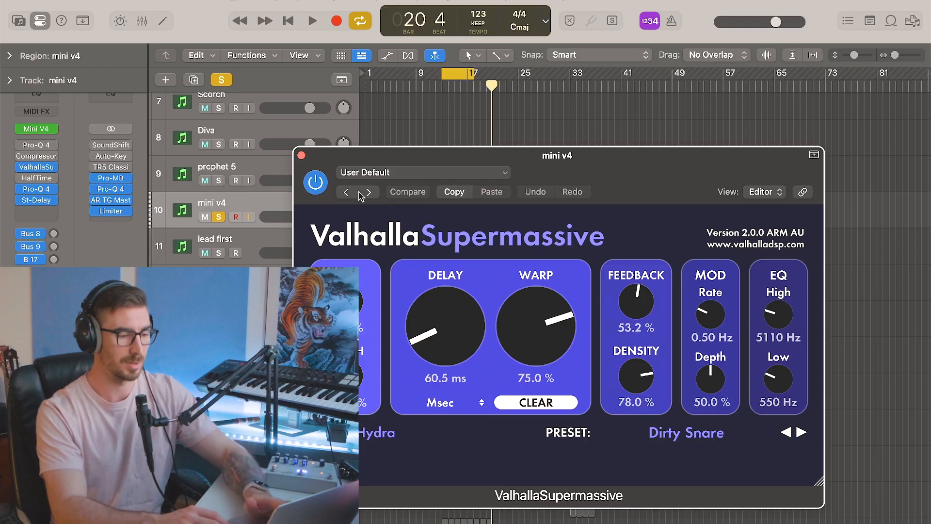
{"action": "left_click", "coordinate": [301, 155]}
{"action": "left_click", "coordinate": [37, 188]}
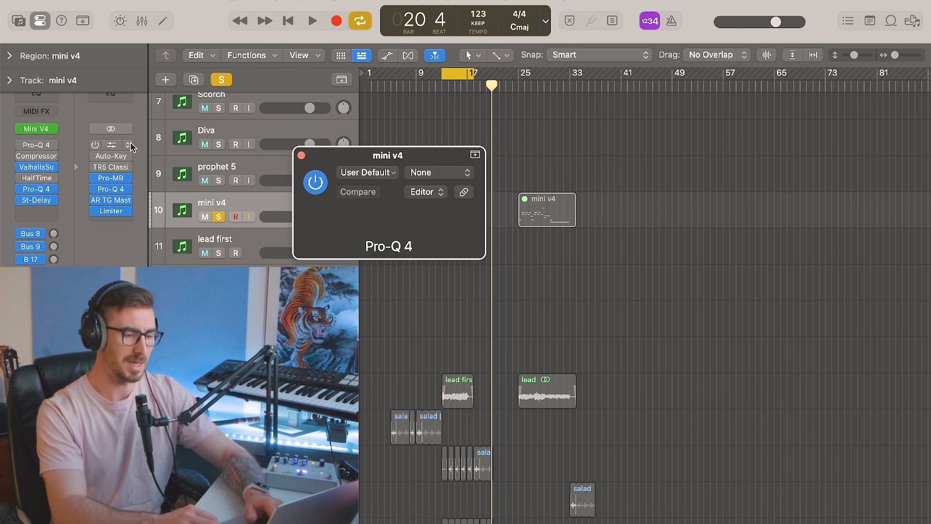
{"action": "left_click", "coordinate": [301, 156]}
{"action": "left_click", "coordinate": [38, 200]}
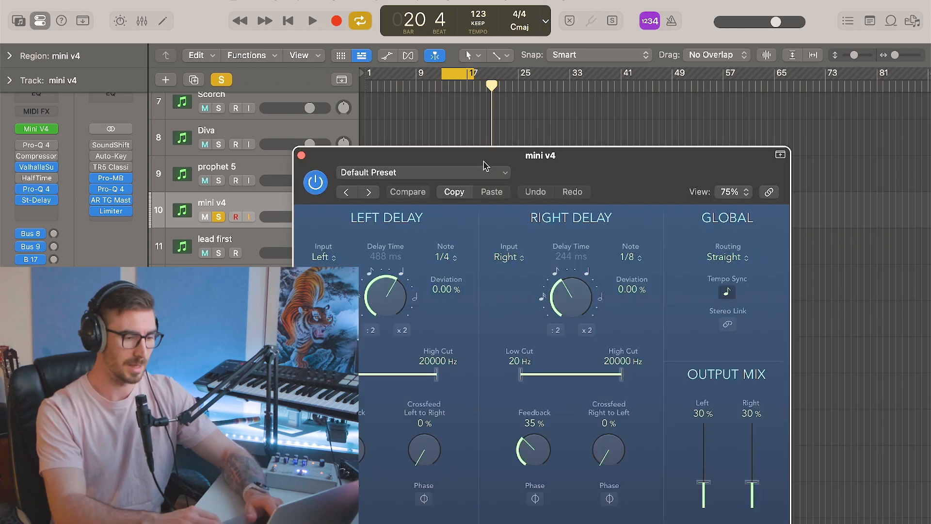
{"action": "left_click", "coordinate": [302, 156]}
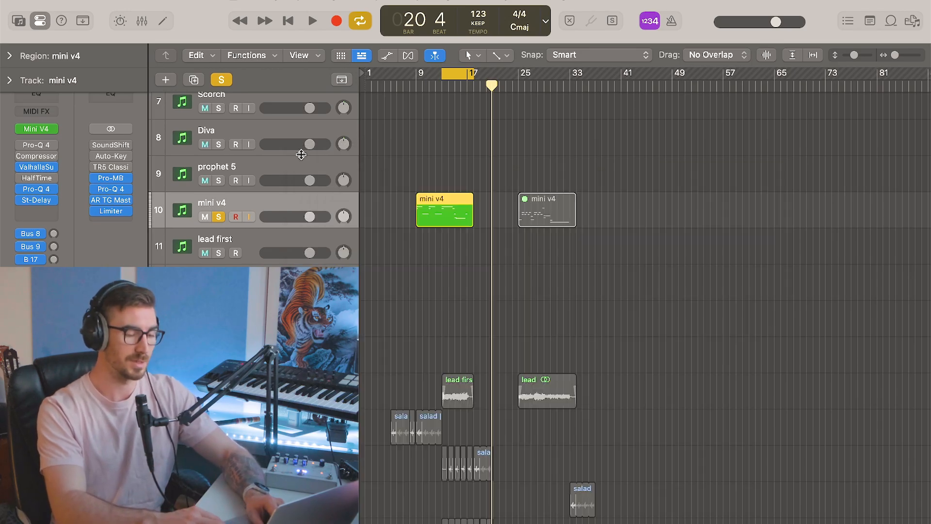
Step: Open the first mini v4 region in the Piano Roll and play its soloed melody within the cycle
{"action": "double_click", "coordinate": [414, 204]}
{"action": "key", "text": "space"}
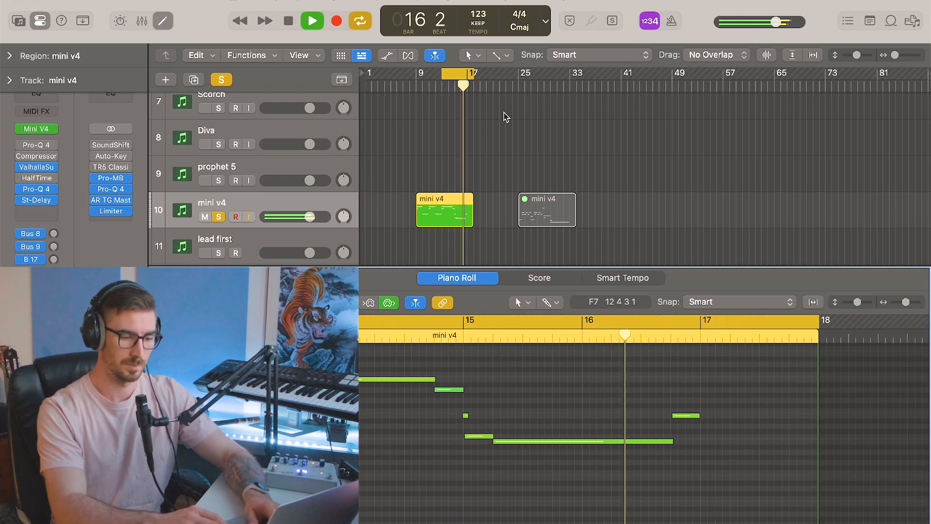
{"action": "key", "text": "space"}
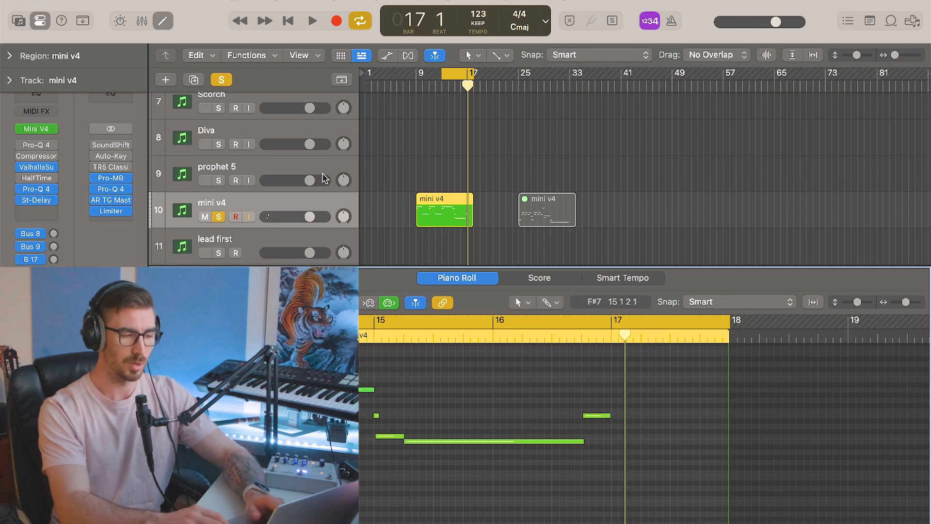
Step: Unsolo the mini v4 track and close the Piano Roll to return to the full arrangement
{"action": "key", "text": "s"}
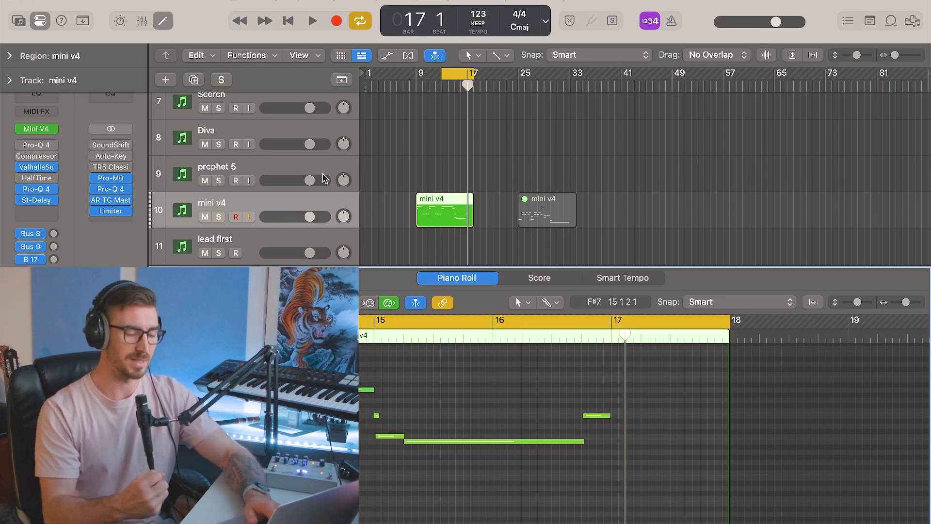
{"action": "key", "text": "e"}
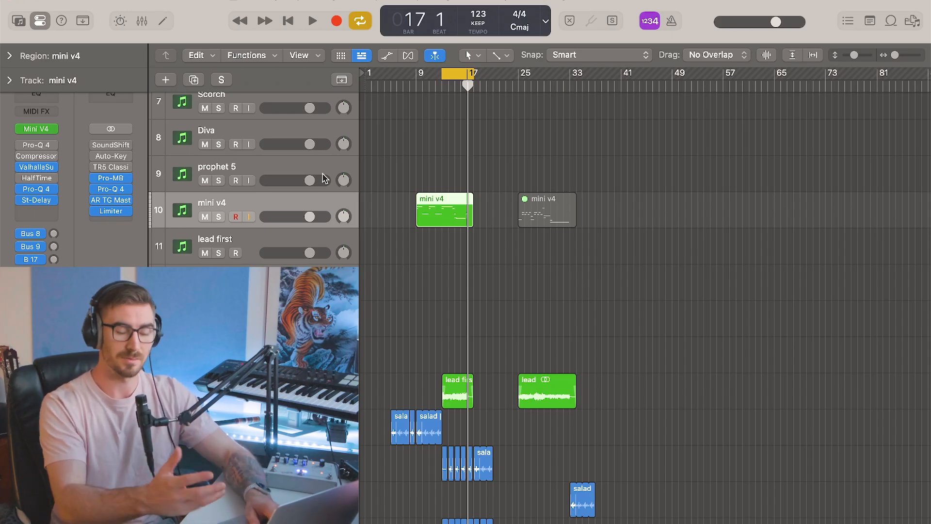
{"action": "scroll", "coordinate": [418, 260], "scroll_direction": "down", "scroll_amount": 5}
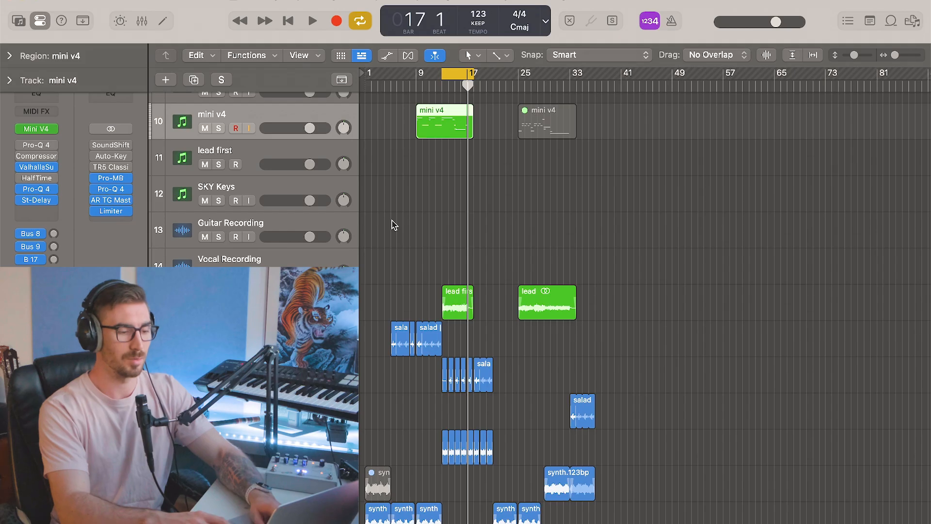
Step: Mute the selected mini v4 region and select the lead first region on the lead track
{"action": "key", "text": "m"}
{"action": "left_click", "coordinate": [453, 307]}
{"action": "scroll", "coordinate": [434, 313], "scroll_direction": "down", "scroll_amount": 4}
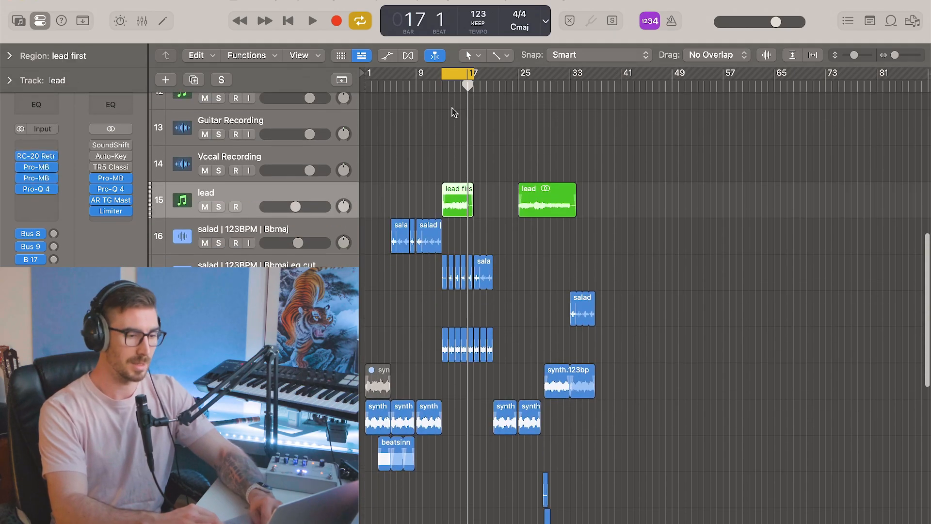
{"action": "scroll", "coordinate": [419, 230], "scroll_direction": "up", "scroll_amount": 8}
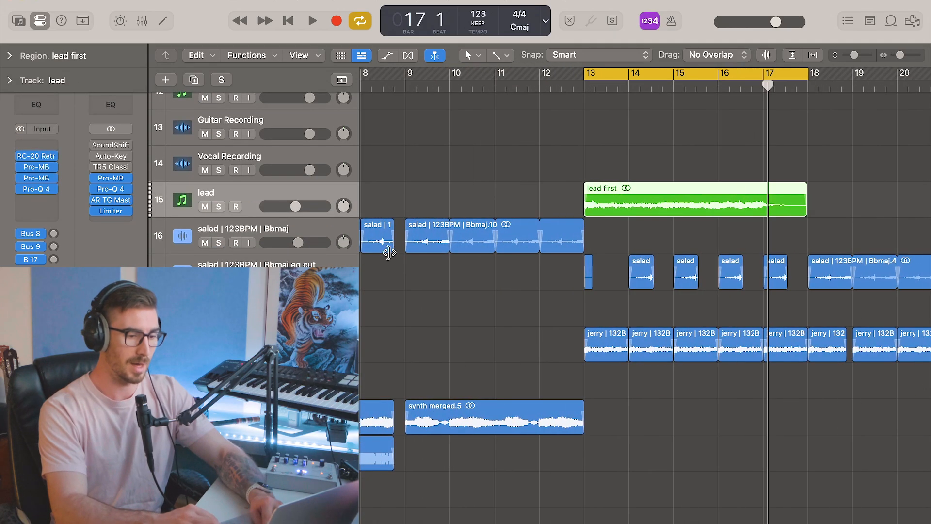
{"action": "scroll", "coordinate": [413, 275], "scroll_direction": "down", "scroll_amount": 4}
Step: Solo the salad eq cut track, play its chopped regions within the bar 13 to 18 cycle, and stop playback
{"action": "left_click", "coordinate": [324, 261]}
{"action": "scroll", "coordinate": [465, 269], "scroll_direction": "up", "scroll_amount": 6}
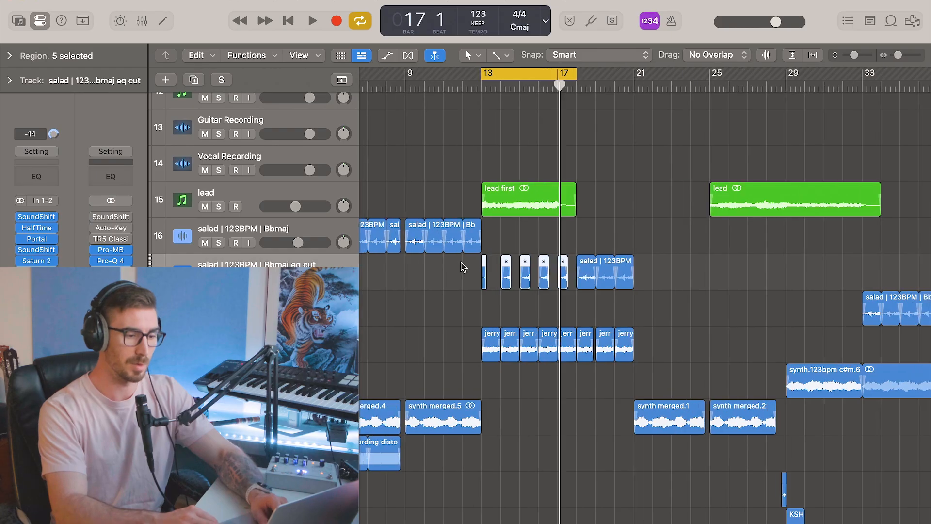
{"action": "key", "text": "s"}
{"action": "scroll", "coordinate": [474, 289], "scroll_direction": "right", "scroll_amount": 2}
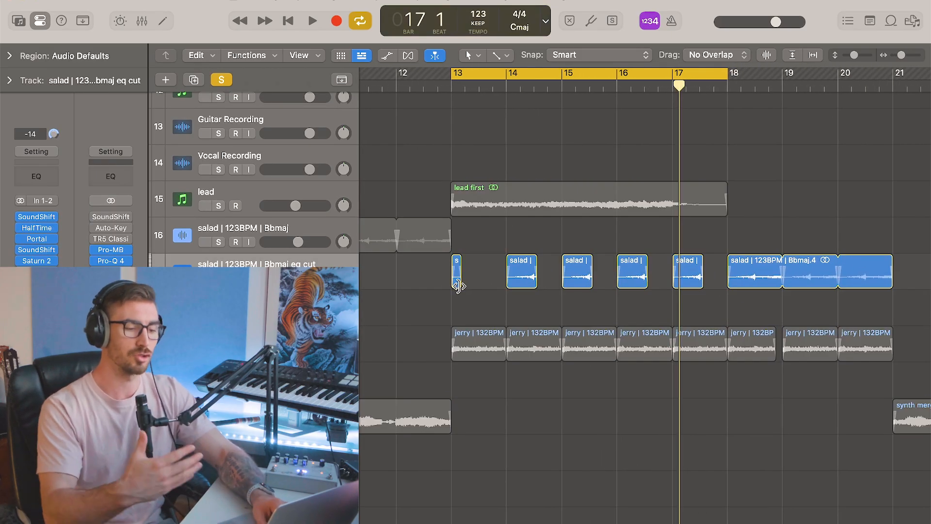
{"action": "key", "text": "space"}
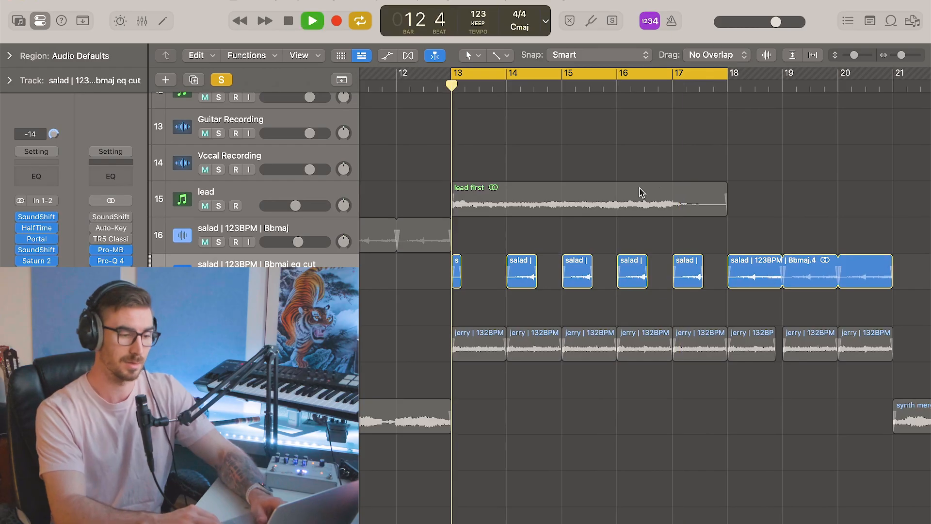
{"action": "scroll", "coordinate": [668, 193], "scroll_direction": "right", "scroll_amount": 1}
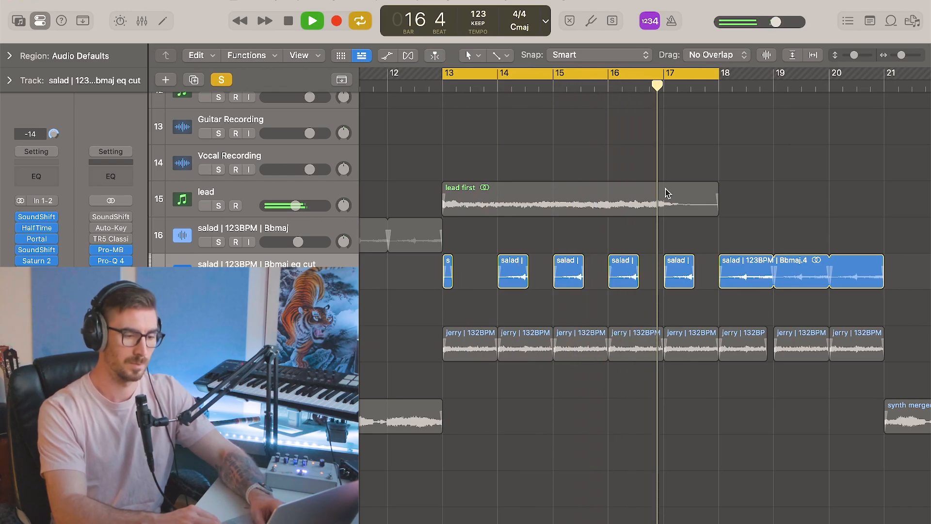
{"action": "key", "text": "space"}
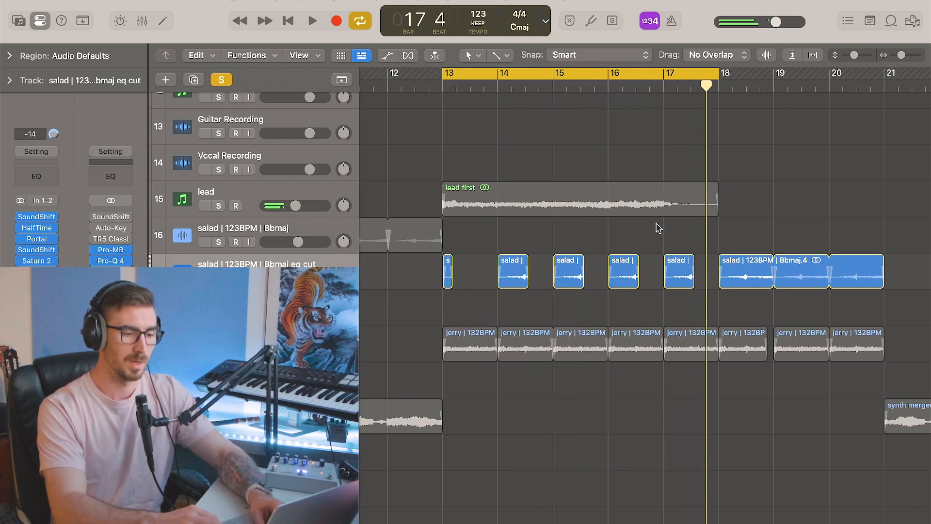
Step: Inspect the salad eq cut track's HalfTime plug-in with its 1/2 loop setting and close it
{"action": "scroll", "coordinate": [644, 277], "scroll_direction": "up", "scroll_amount": 5}
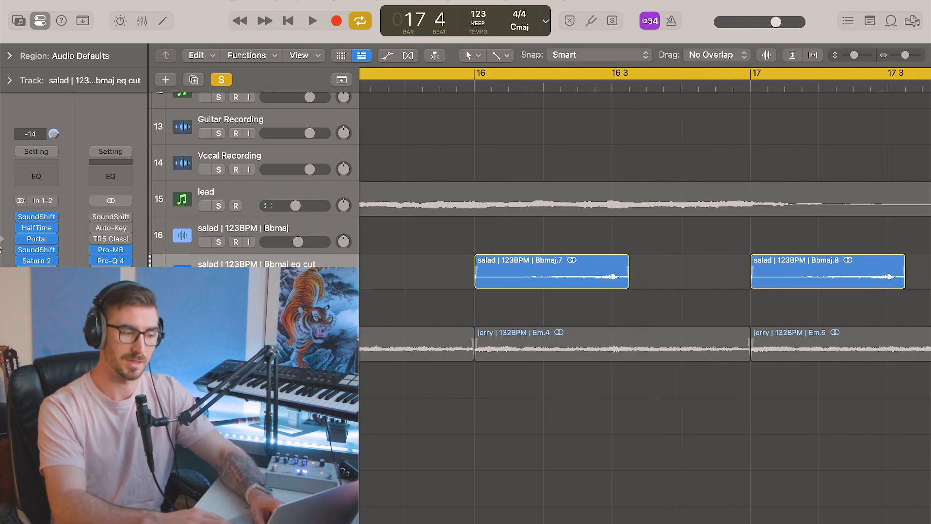
{"action": "left_click", "coordinate": [37, 228]}
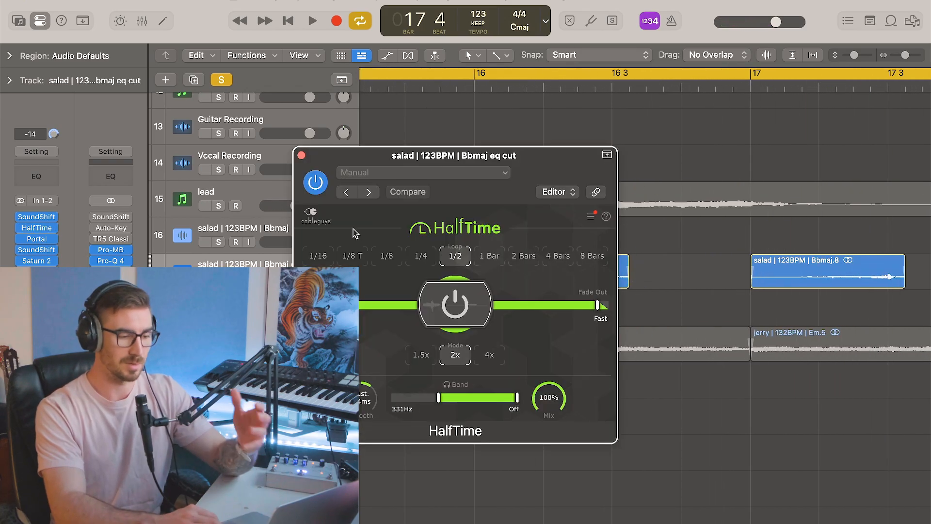
{"action": "left_click", "coordinate": [305, 155]}
{"action": "scroll", "coordinate": [568, 255], "scroll_direction": "down", "scroll_amount": 6}
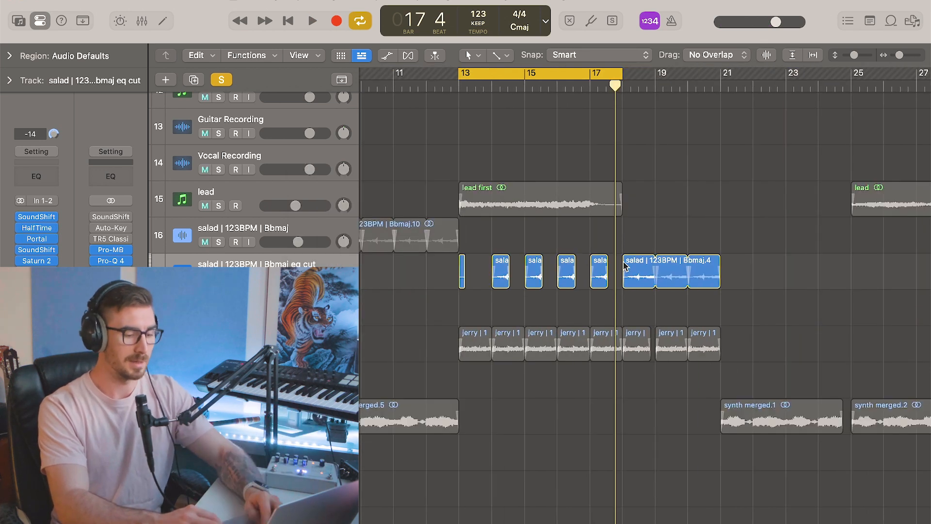
Step: Solo the jerry regions on the Audio 11 track instead, play them within the cycle, and stop
{"action": "key", "text": "c"}
{"action": "key", "text": "ctrl+s"}
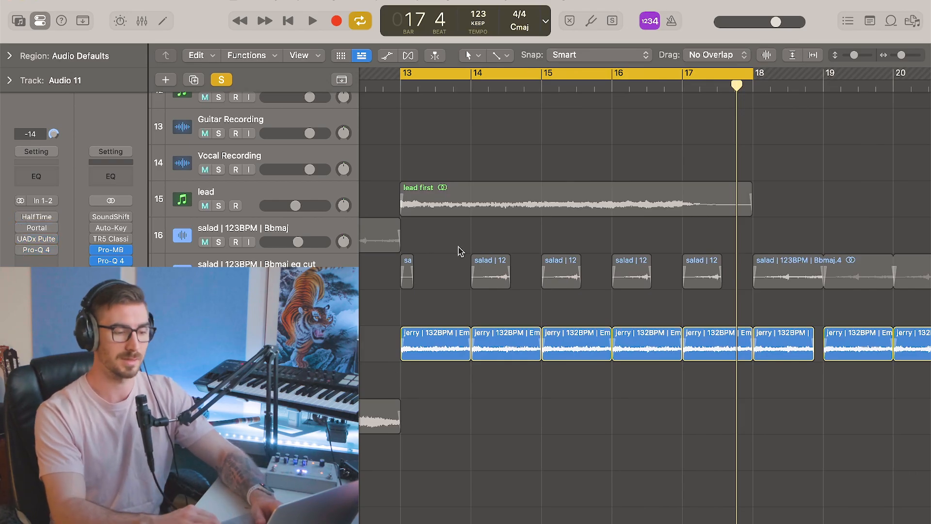
{"action": "key", "text": "space"}
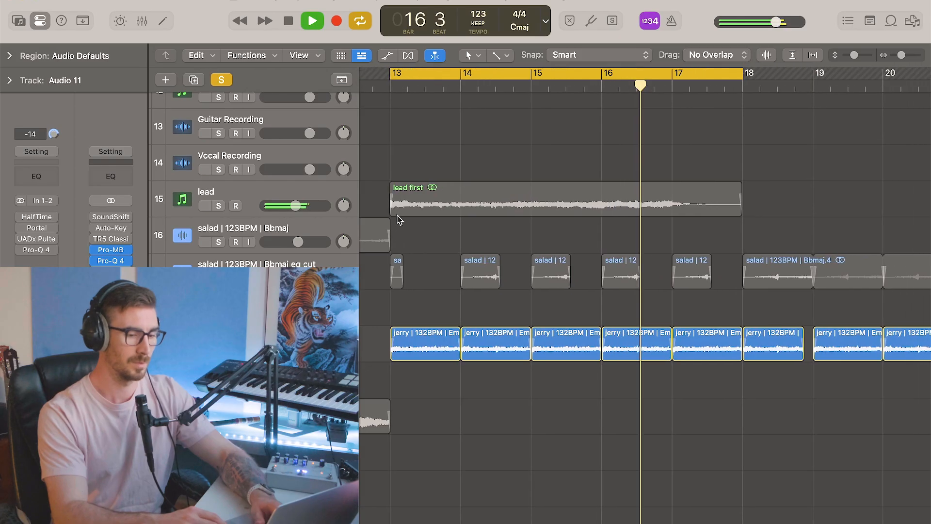
{"action": "key", "text": "space"}
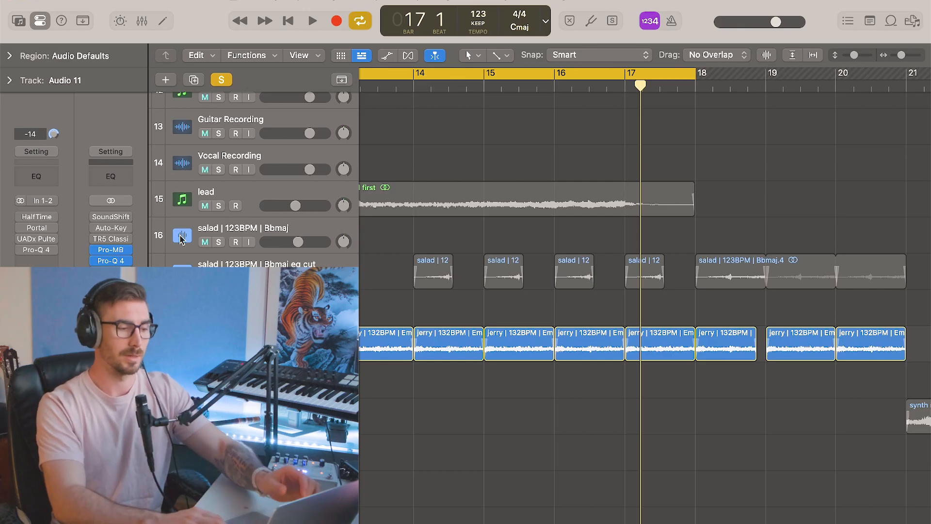
Step: Enable HalfTime on the Audio 11 track, inspect its 1 Bar loop and 2x mode, and play the jerry regions through it
{"action": "left_click", "coordinate": [42, 219]}
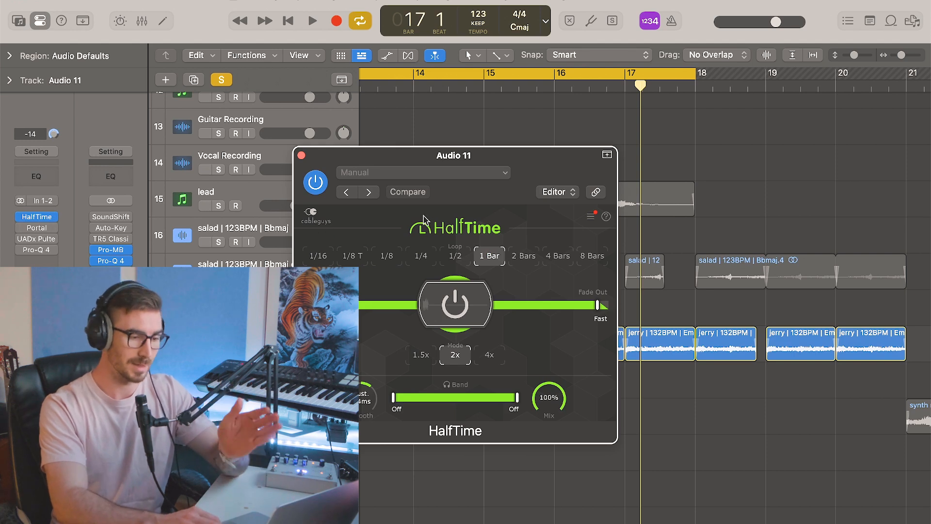
{"action": "left_click", "coordinate": [301, 156]}
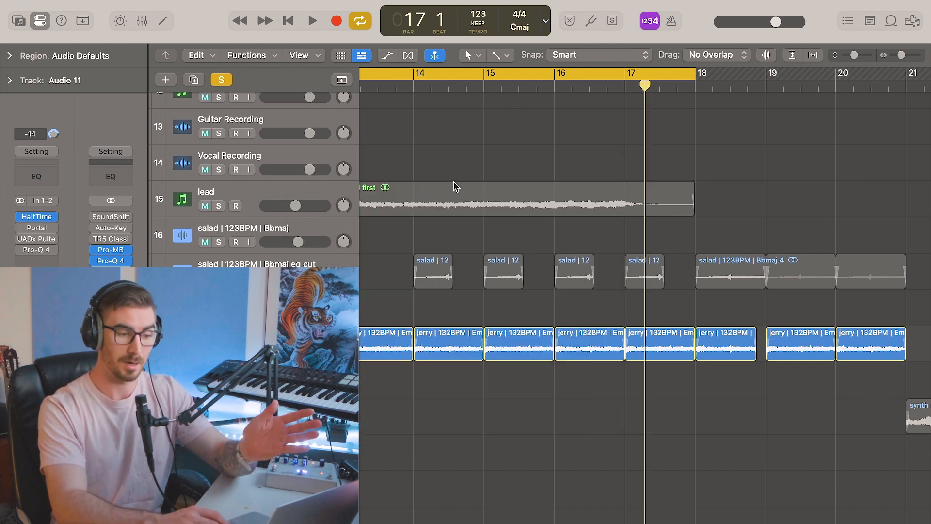
{"action": "key", "text": "space"}
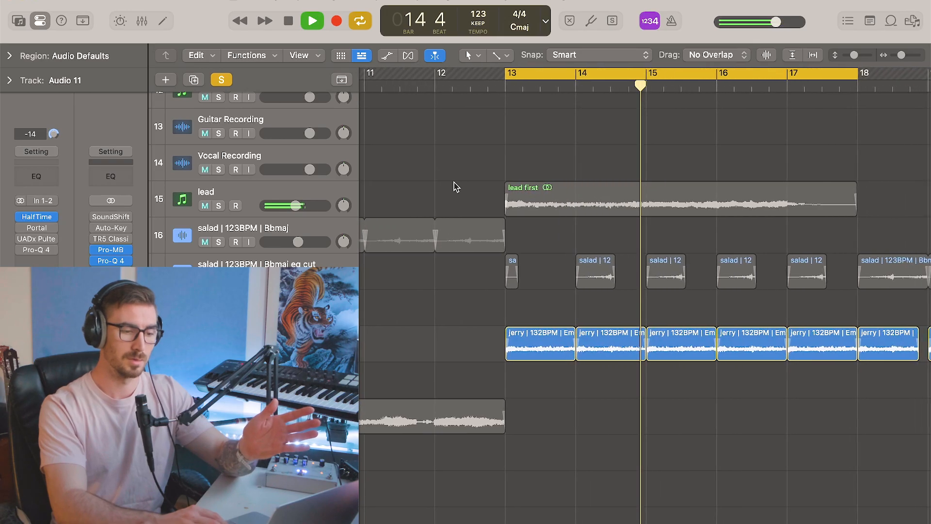
{"action": "key", "text": "space"}
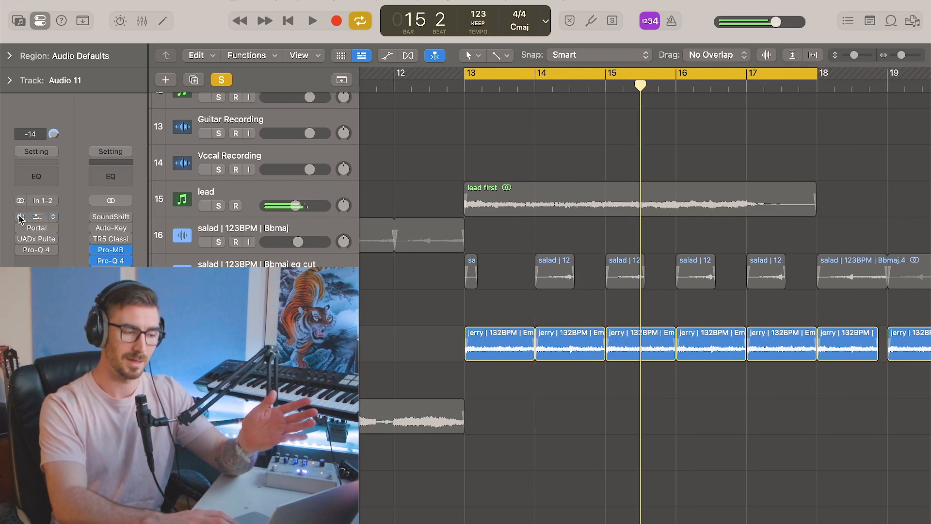
{"action": "key", "text": "space"}
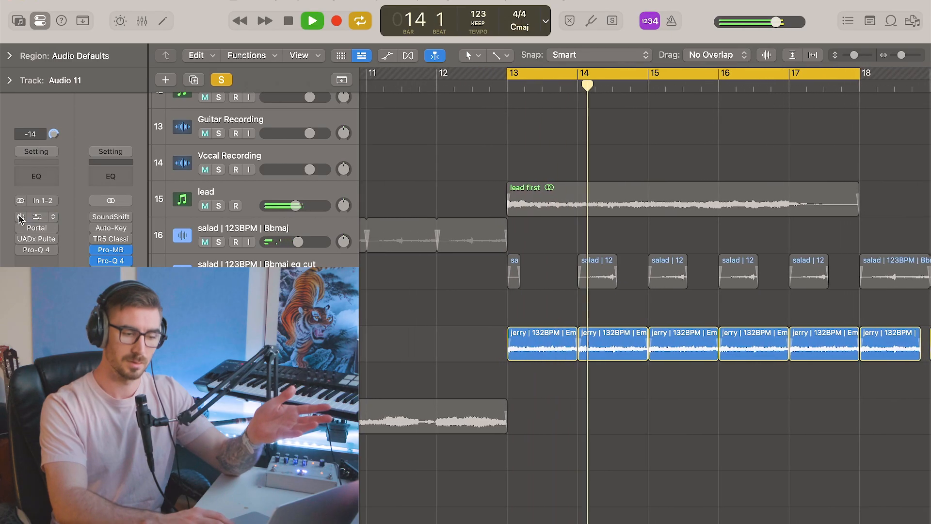
Step: Enable Portal with the Time Rotation preset on Audio 11, play the soloed regions through it, close it and stop
{"action": "key", "text": "space"}
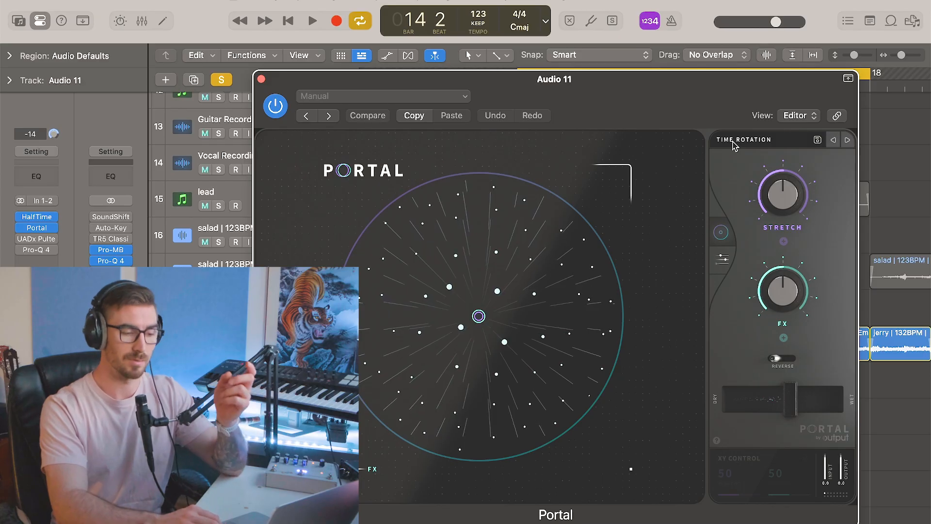
{"action": "key", "text": "space"}
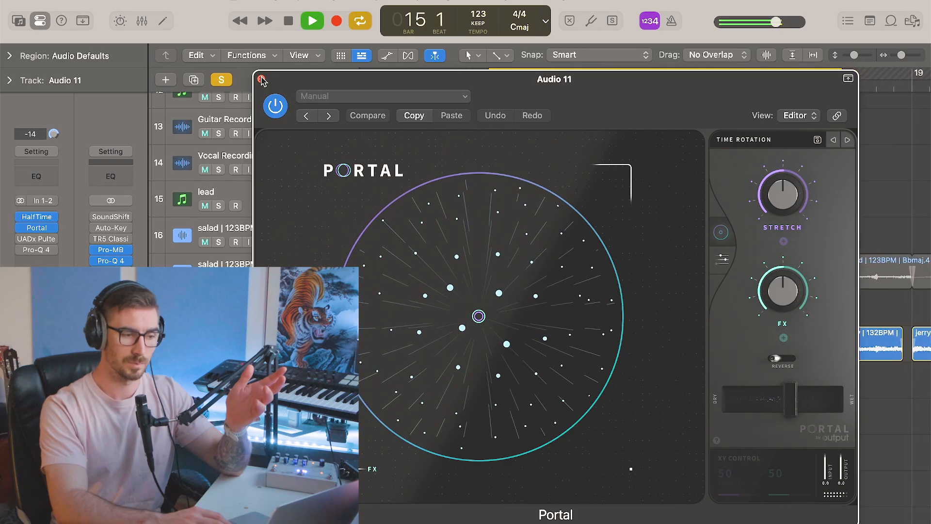
{"action": "left_click", "coordinate": [261, 79]}
{"action": "key", "text": "space"}
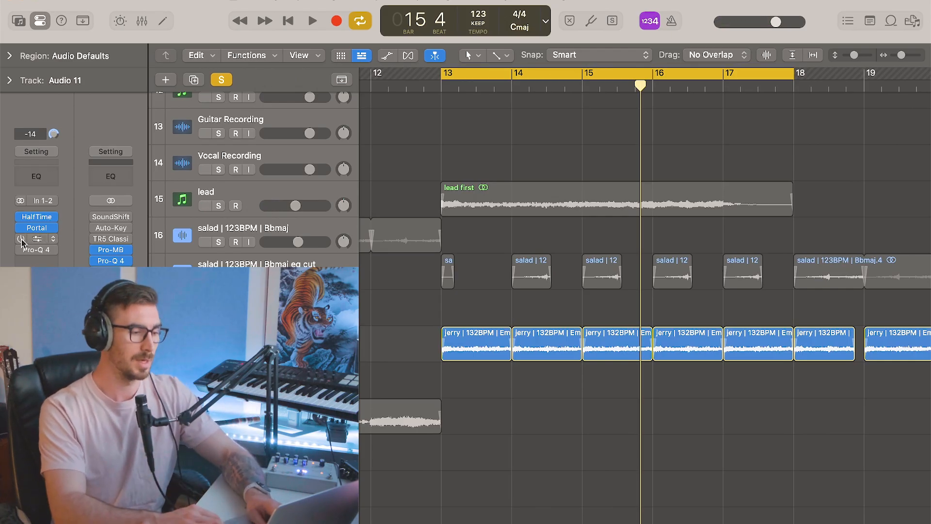
Step: Enable the UADx Pulte plug-in on the Audio 11 track, inspect its settings and close it
{"action": "left_click", "coordinate": [20, 239]}
{"action": "left_click", "coordinate": [37, 239]}
{"action": "left_click", "coordinate": [301, 155]}
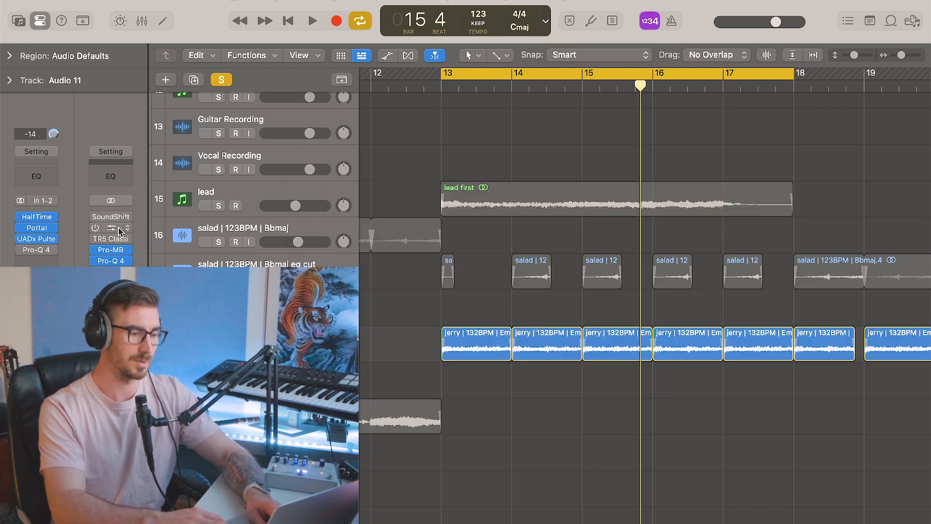
Step: Enable Audio 11's Pro-Q 4, examine its low and high cuts and middle dip during playback, then stop and close it
{"action": "left_click", "coordinate": [21, 250]}
{"action": "left_click", "coordinate": [37, 250]}
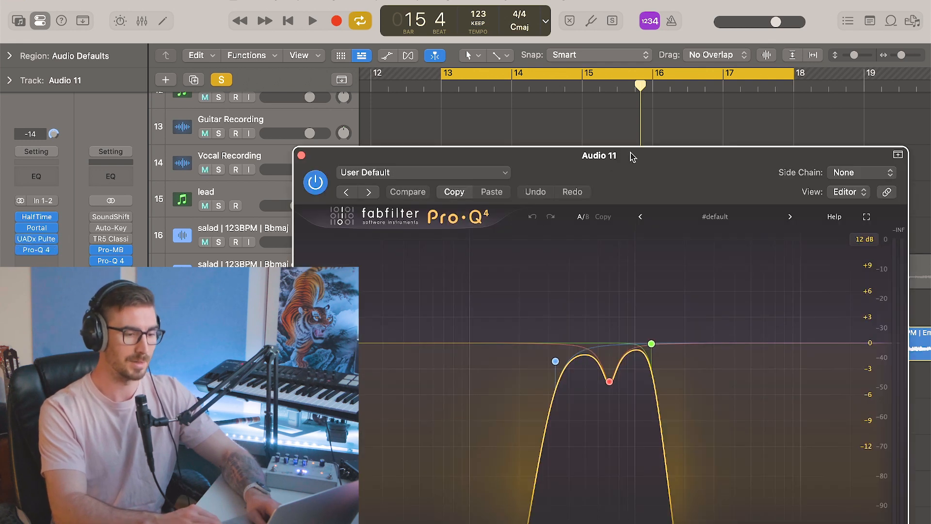
{"action": "left_click_drag", "start_coordinate": [633, 156], "coordinate": [639, 109]}
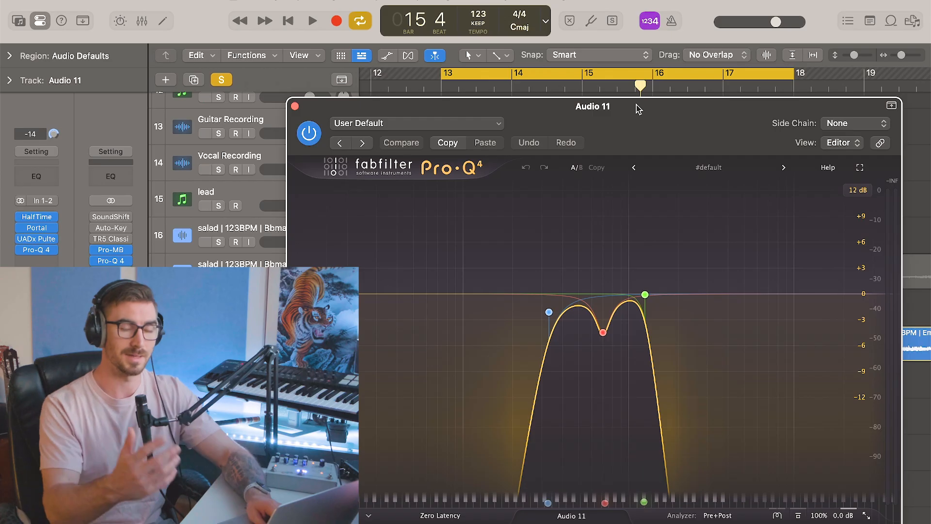
{"action": "key", "text": "space"}
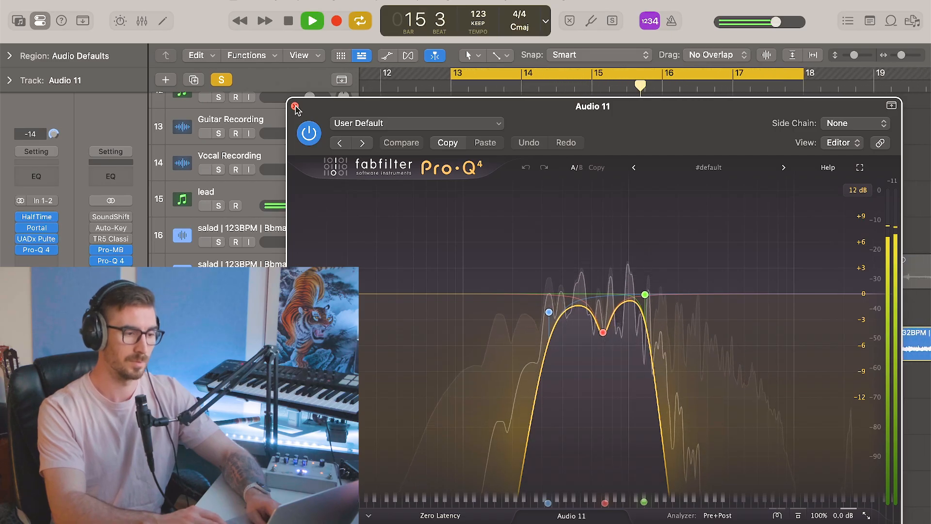
{"action": "key", "text": "space"}
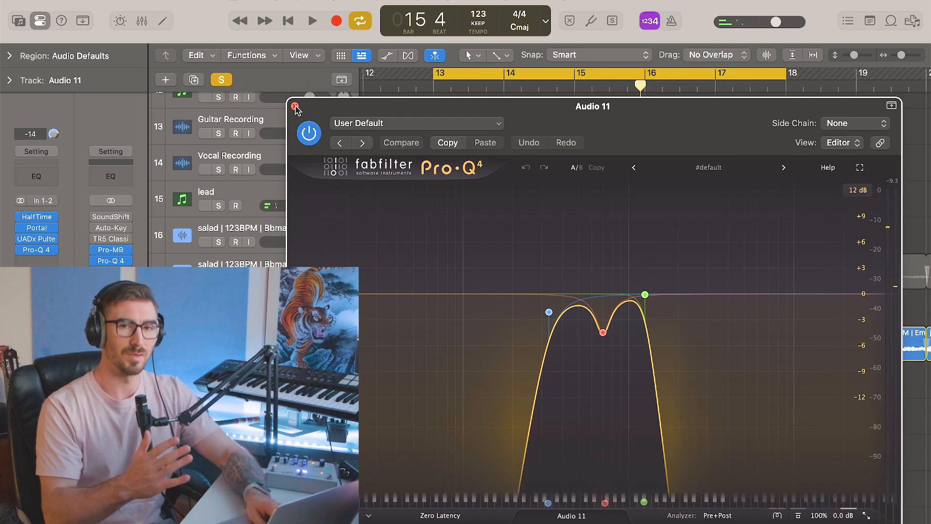
{"action": "left_click", "coordinate": [295, 106]}
Step: Solo the lead and salad eq cut tracks together with Audio 11 and play the cycle
{"action": "left_click", "coordinate": [222, 80]}
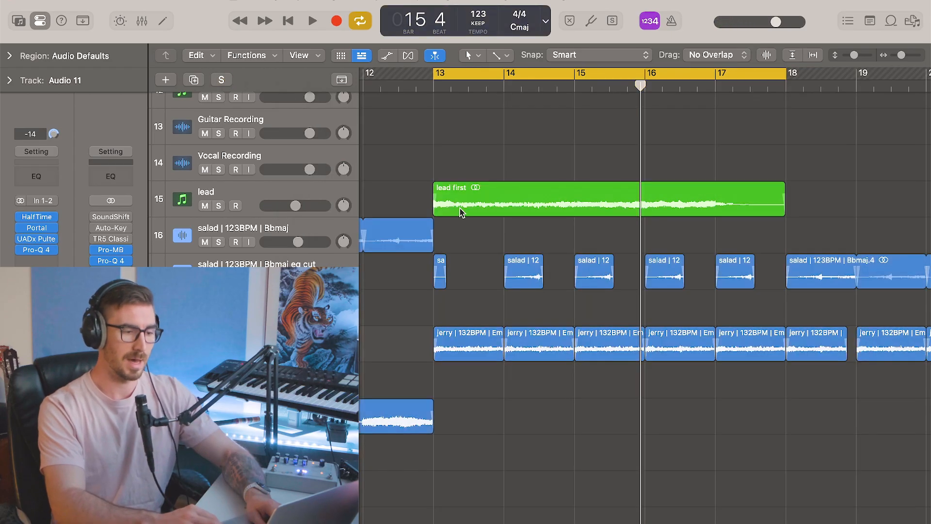
{"action": "left_click", "coordinate": [221, 205]}
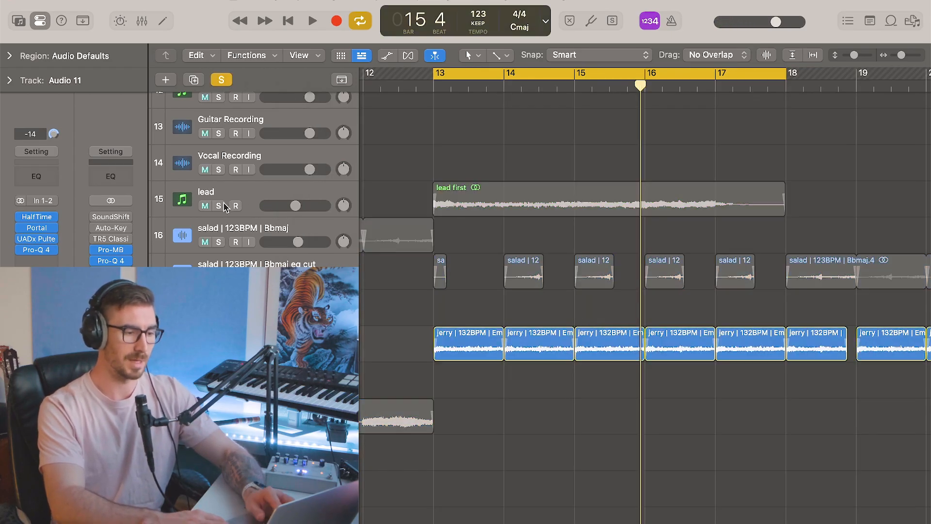
{"action": "scroll", "coordinate": [434, 212], "scroll_direction": "down", "scroll_amount": 3}
{"action": "key", "text": "space"}
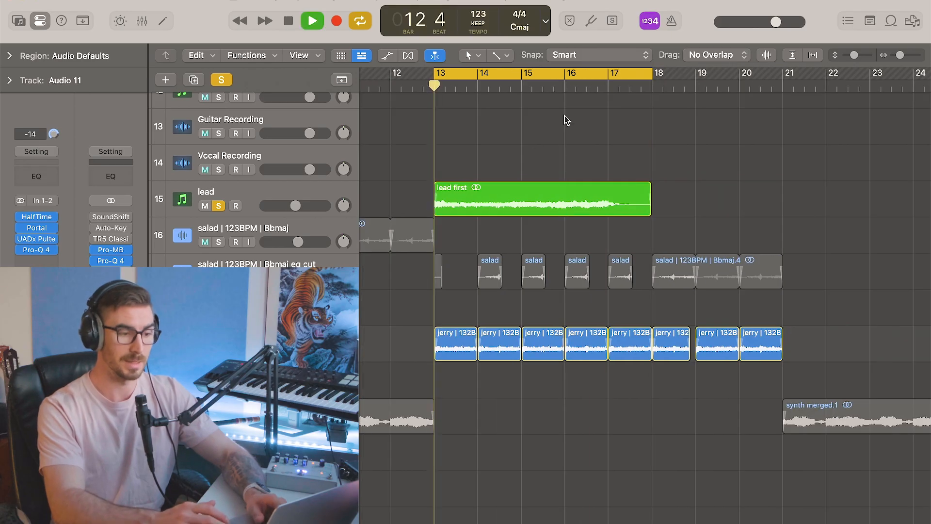
{"action": "scroll", "coordinate": [464, 212], "scroll_direction": "left", "scroll_amount": 4}
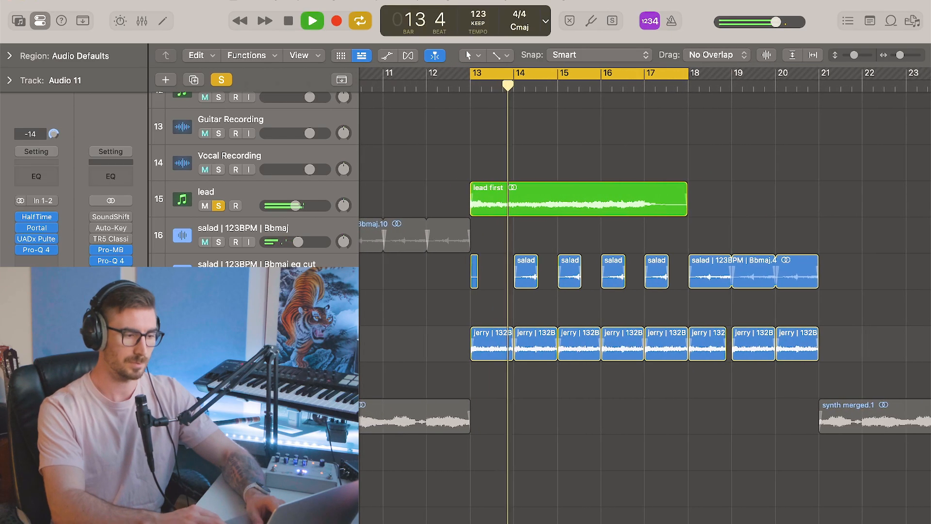
Step: Clear the solos, hear the section in the full arrangement, then stop playback, turn off the cycle and view the lower tracks
{"action": "key", "text": "s"}
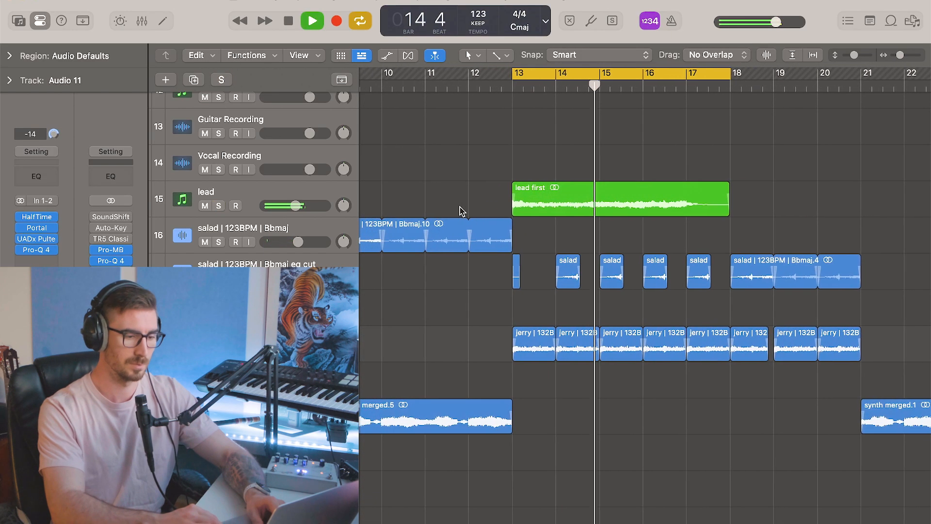
{"action": "scroll", "coordinate": [462, 209], "scroll_direction": "right", "scroll_amount": 4}
{"action": "scroll", "coordinate": [461, 210], "scroll_direction": "down", "scroll_amount": 2}
{"action": "scroll", "coordinate": [460, 209], "scroll_direction": "down", "scroll_amount": 3}
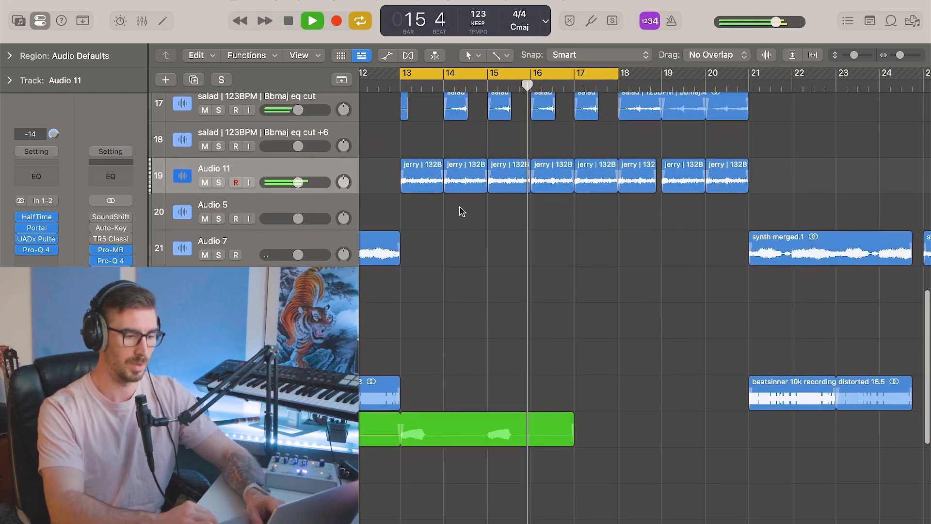
{"action": "scroll", "coordinate": [460, 209], "scroll_direction": "up", "scroll_amount": 3}
{"action": "scroll", "coordinate": [461, 212], "scroll_direction": "right", "scroll_amount": 1}
{"action": "scroll", "coordinate": [461, 212], "scroll_direction": "right", "scroll_amount": 1}
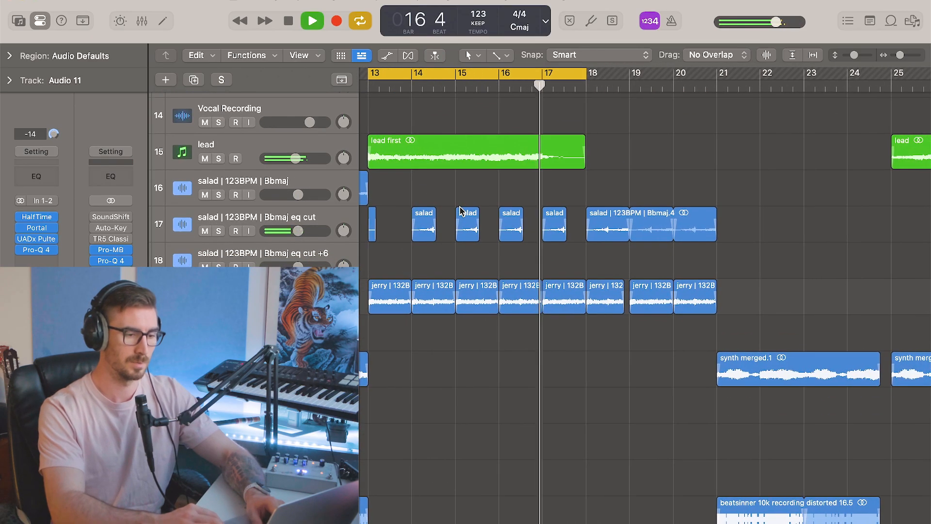
{"action": "key", "text": "space"}
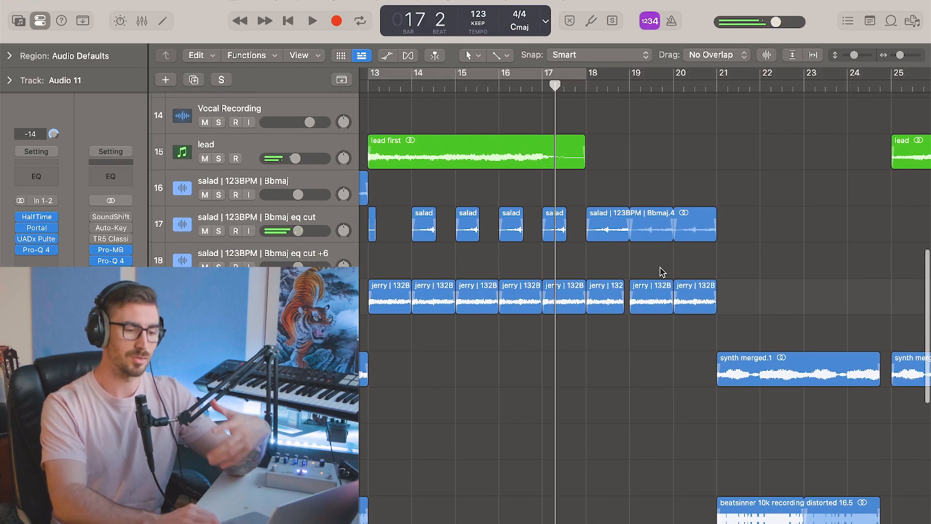
{"action": "scroll", "coordinate": [662, 272], "scroll_direction": "down", "scroll_amount": 2}
{"action": "scroll", "coordinate": [662, 271], "scroll_direction": "down", "scroll_amount": 3}
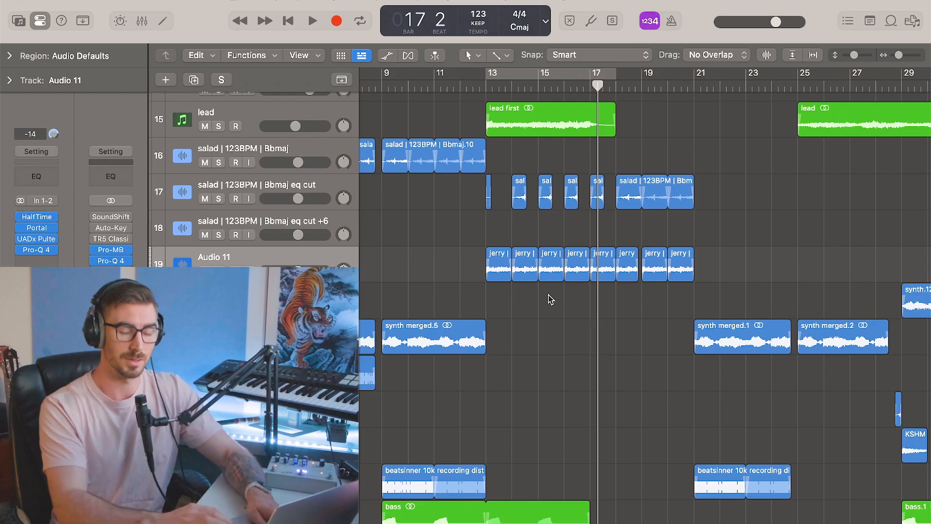
Step: Set the cycle range to bars 13 to 21 around the lead first section, and switch the cycle off
{"action": "scroll", "coordinate": [551, 300], "scroll_direction": "right", "scroll_amount": 2}
{"action": "scroll", "coordinate": [678, 214], "scroll_direction": "down", "scroll_amount": 5}
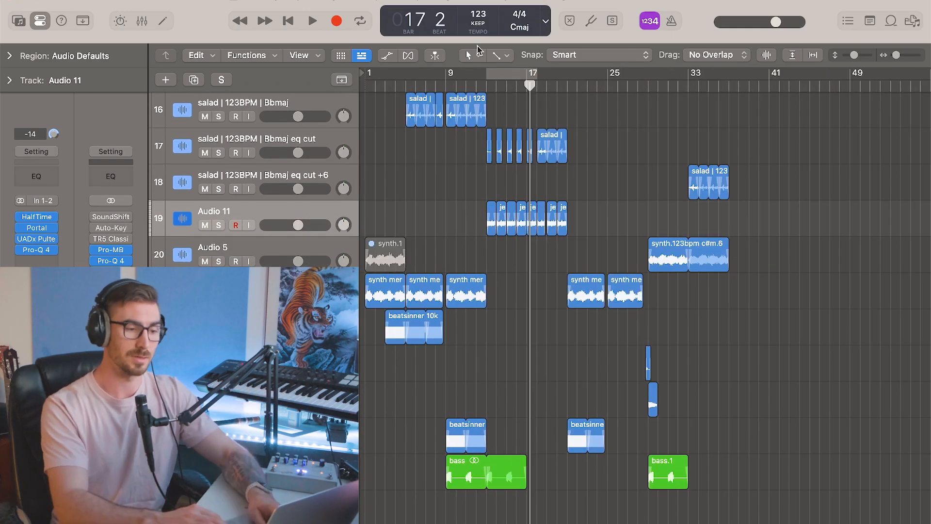
{"action": "left_click", "coordinate": [477, 75]}
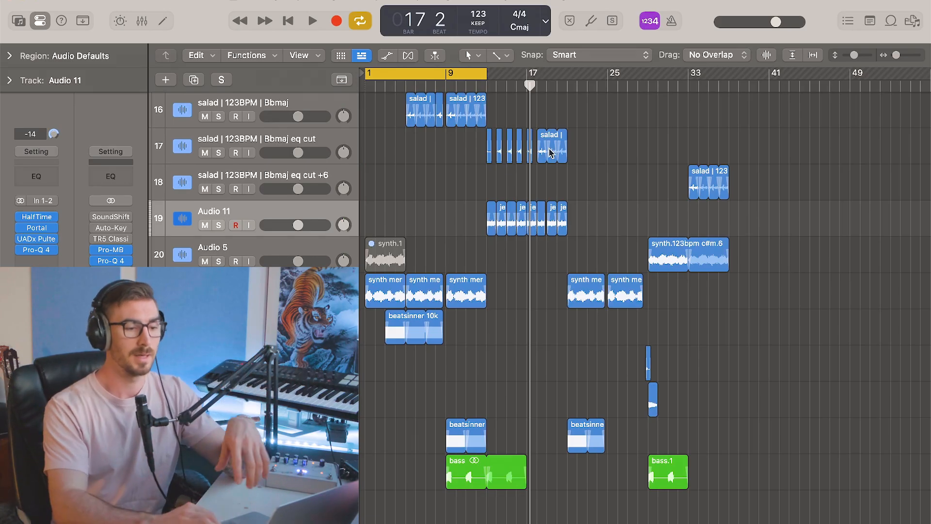
{"action": "scroll", "coordinate": [551, 152], "scroll_direction": "up", "scroll_amount": 3}
{"action": "left_click_drag", "start_coordinate": [567, 74], "coordinate": [484, 74]}
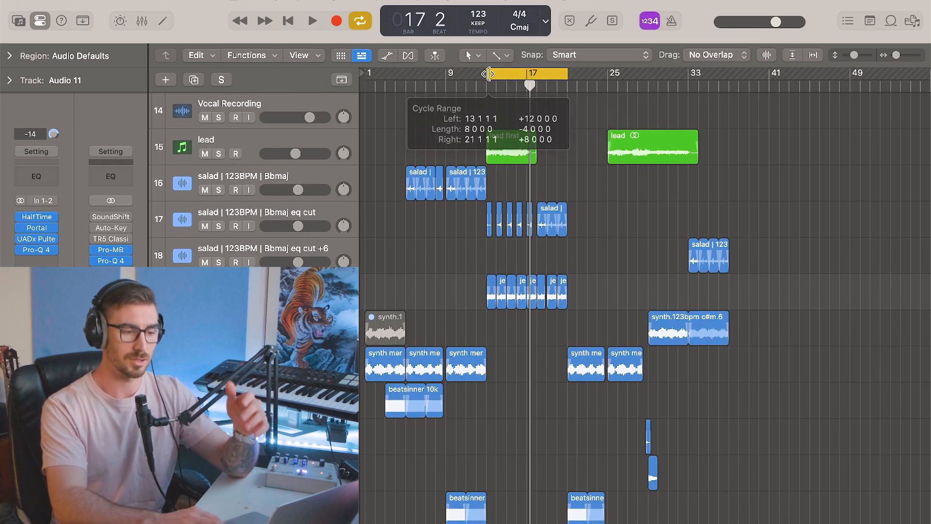
{"action": "scroll", "coordinate": [500, 152], "scroll_direction": "up", "scroll_amount": 4}
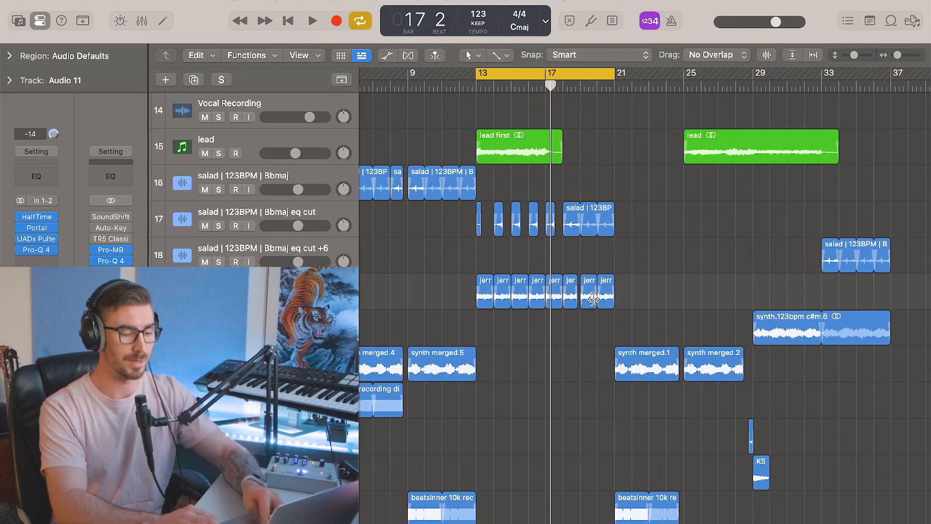
{"action": "key", "text": "c"}
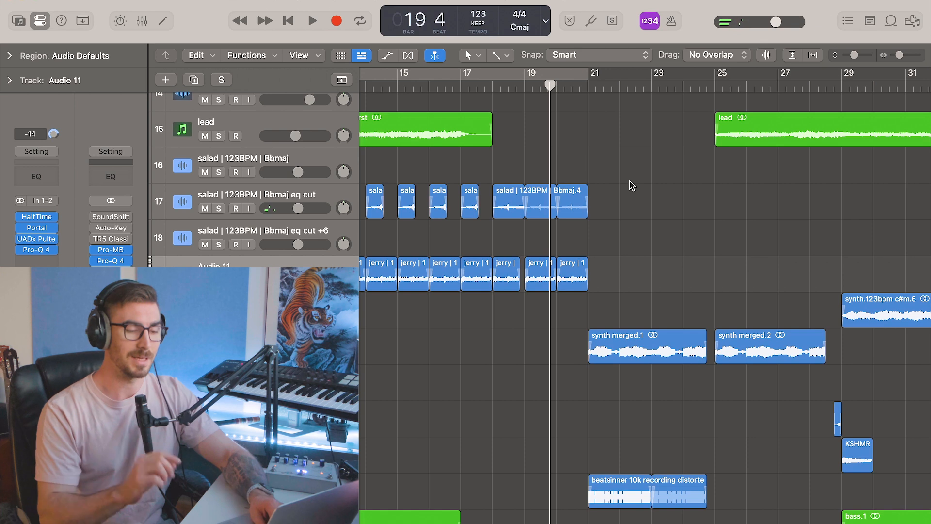
Step: Play the rest of the arrangement through to bar 37, closing the Piano Roll on the way, and stop playback
{"action": "scroll", "coordinate": [631, 186], "scroll_direction": "right", "scroll_amount": 5}
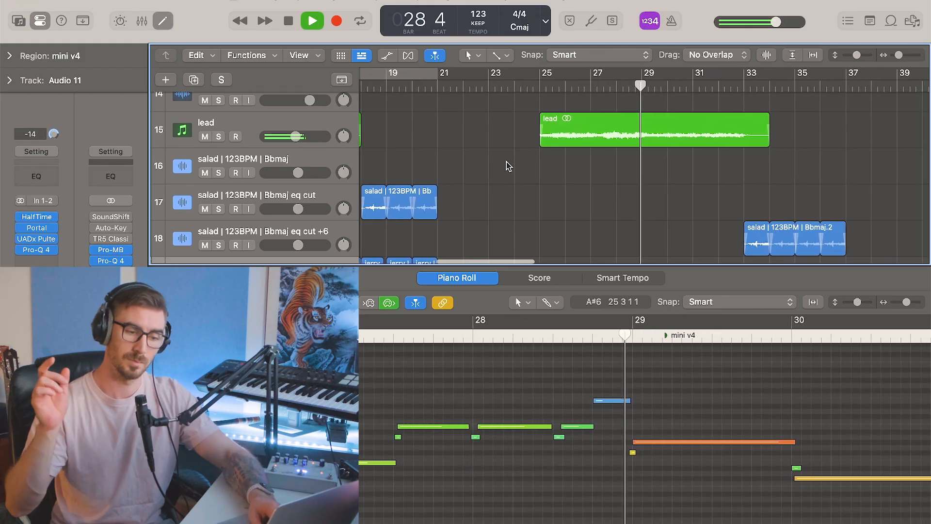
{"action": "key", "text": "e"}
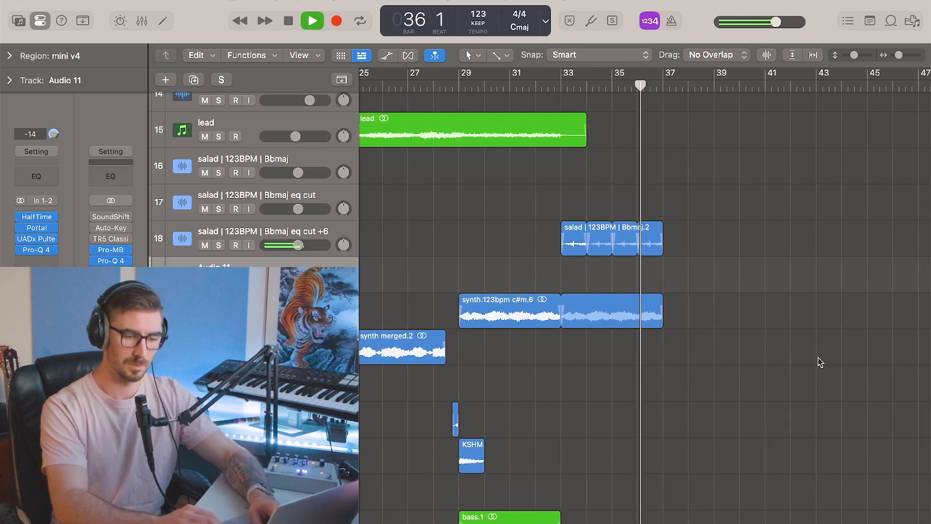
{"action": "key", "text": "space"}
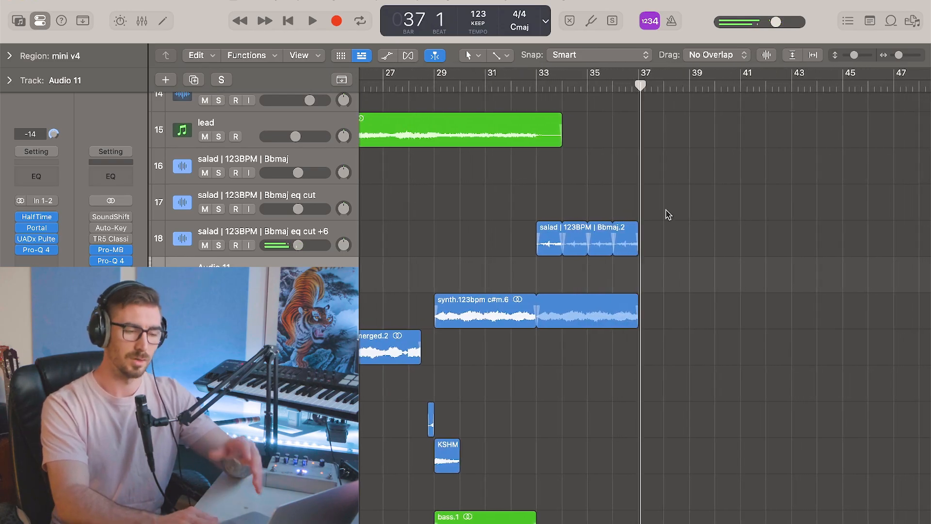
Step: Cycle bars 28 to 30 and solo the ESM transition and KSHMR_Sweep_Down_10 tracks
{"action": "scroll", "coordinate": [660, 207], "scroll_direction": "down", "scroll_amount": 1}
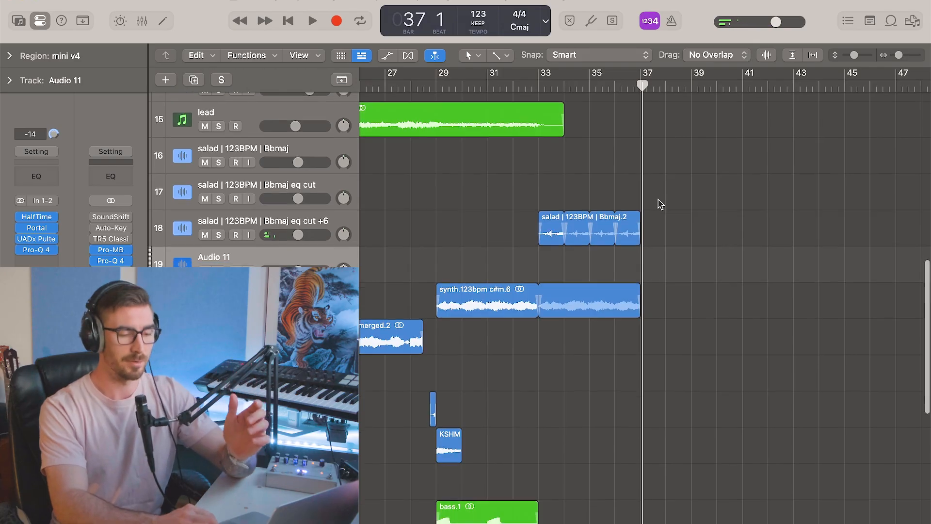
{"action": "scroll", "coordinate": [661, 204], "scroll_direction": "down", "scroll_amount": 2}
{"action": "scroll", "coordinate": [661, 203], "scroll_direction": "left", "scroll_amount": 3}
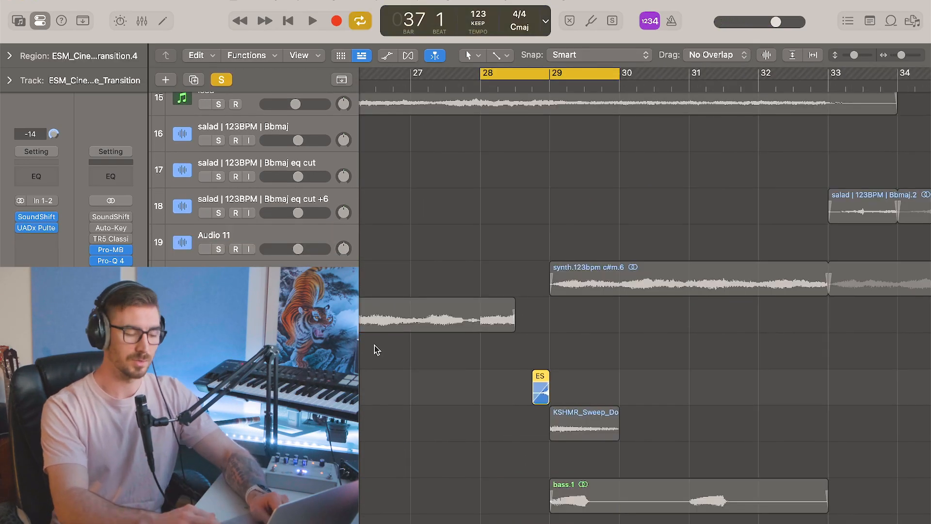
{"action": "key", "text": "Down"}
{"action": "key", "text": "s"}
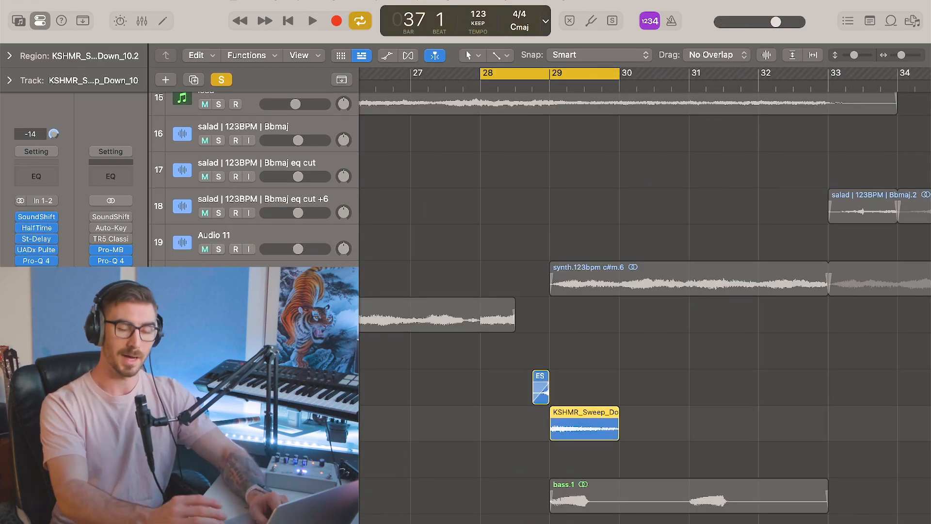
{"action": "key", "text": "Up"}
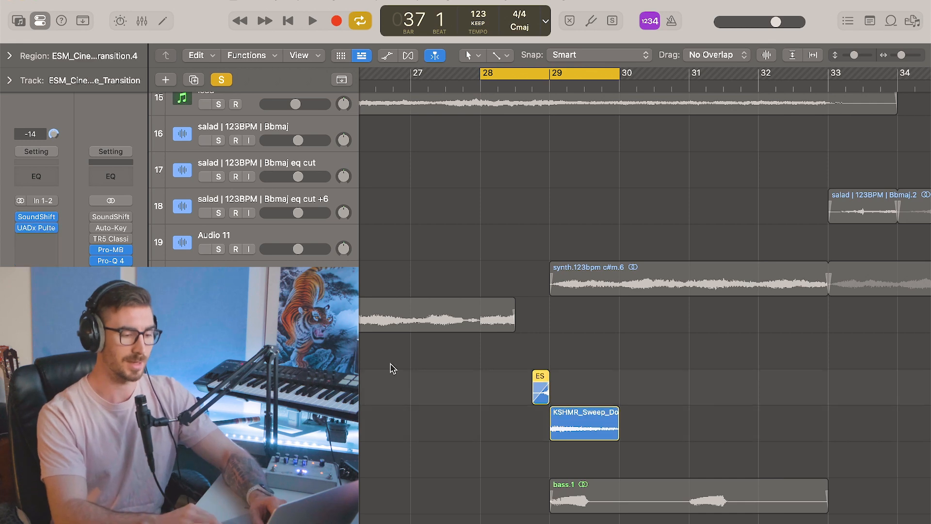
Step: Shorten the cycle to run from the middle of bar 28 to bar 30, and play the soloed transition effects
{"action": "scroll", "coordinate": [560, 348], "scroll_direction": "up", "scroll_amount": 3}
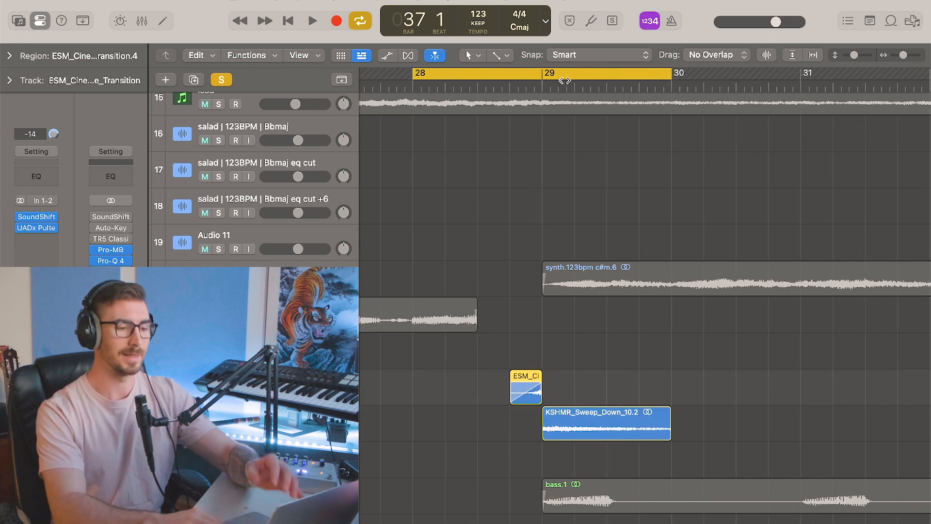
{"action": "left_click", "coordinate": [482, 77]}
{"action": "left_click_drag", "start_coordinate": [482, 83], "coordinate": [671, 80]}
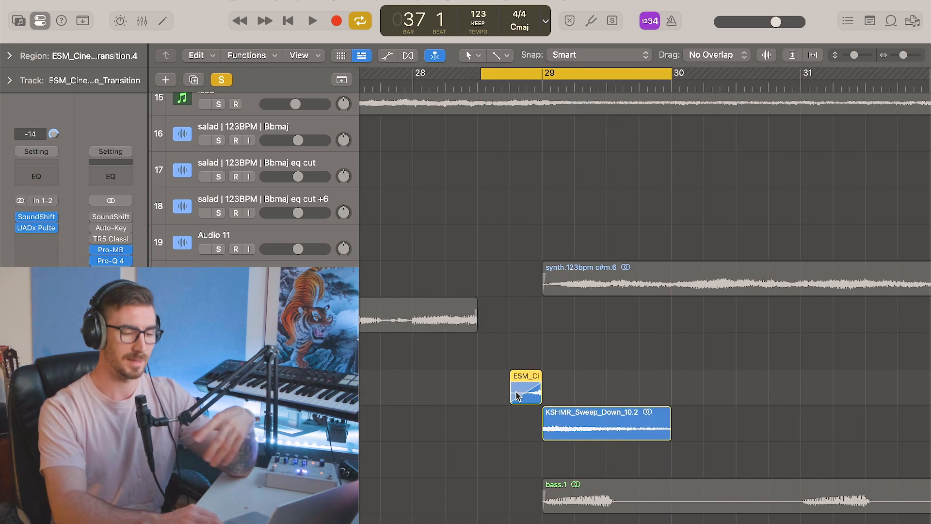
{"action": "key", "text": "space"}
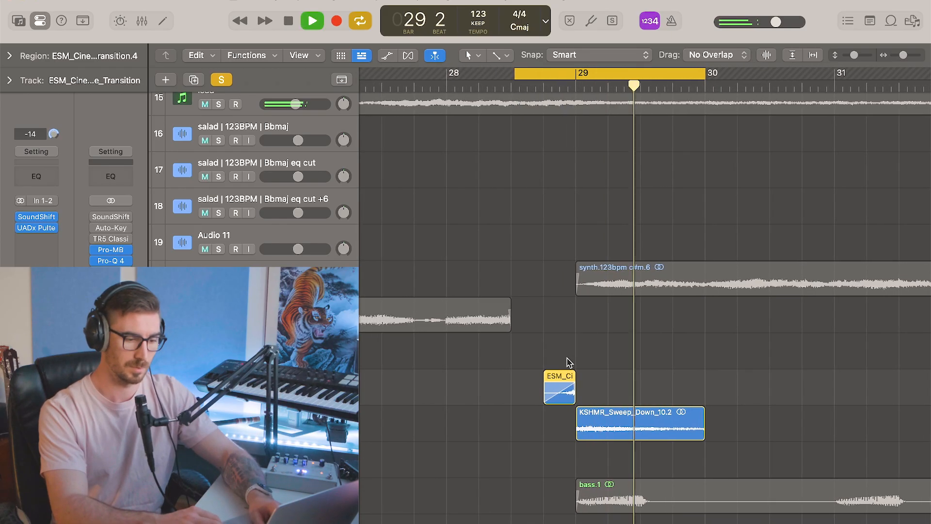
{"action": "key", "text": "space"}
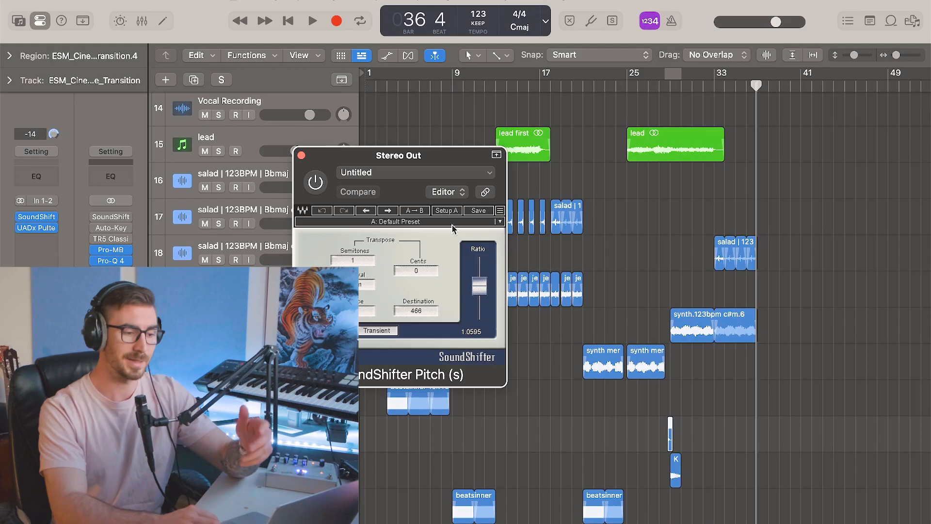
Step: Close SoundShifter Pitch on the Stereo Out, examine the low and high band settings in its Pro-MB, and close it
{"action": "left_click", "coordinate": [303, 155]}
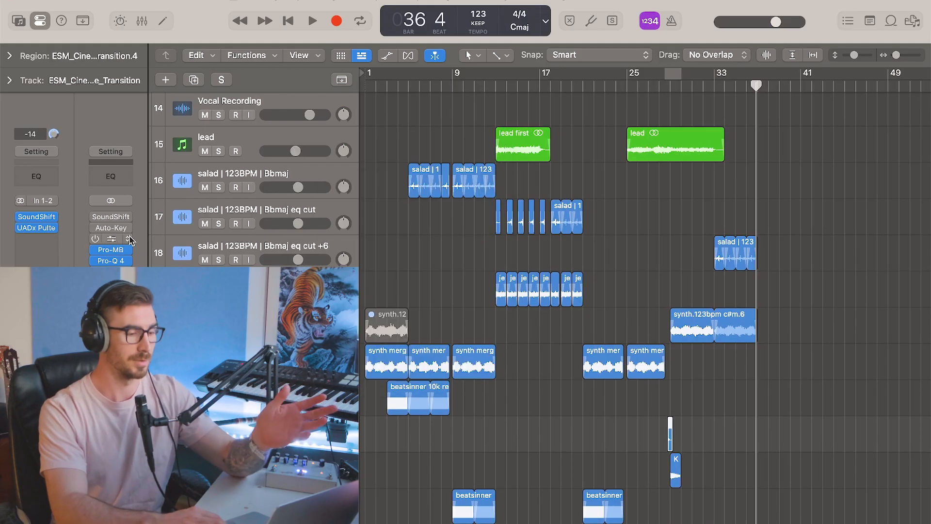
{"action": "left_click", "coordinate": [114, 250]}
{"action": "mouse_move", "coordinate": [397, 322]}
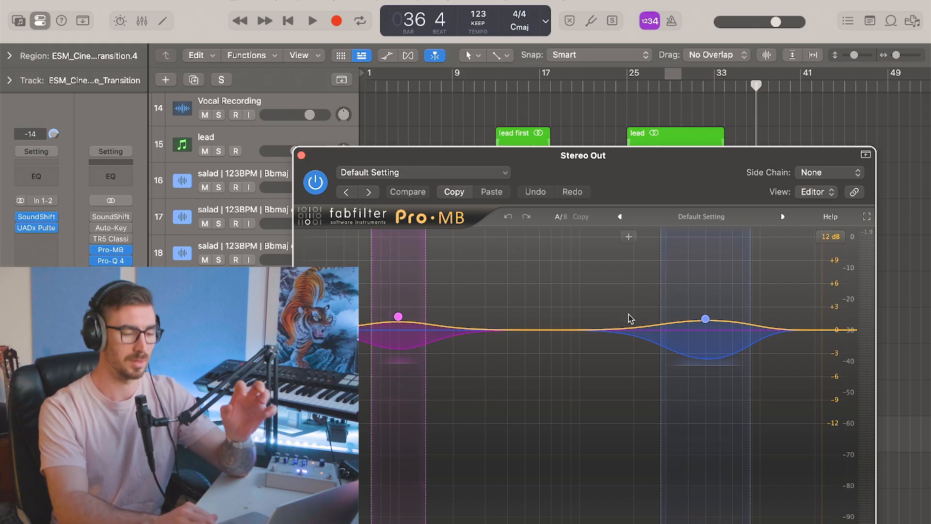
{"action": "left_click", "coordinate": [705, 320]}
{"action": "left_click_drag", "start_coordinate": [692, 180], "coordinate": [685, 99]}
{"action": "mouse_move", "coordinate": [706, 409]}
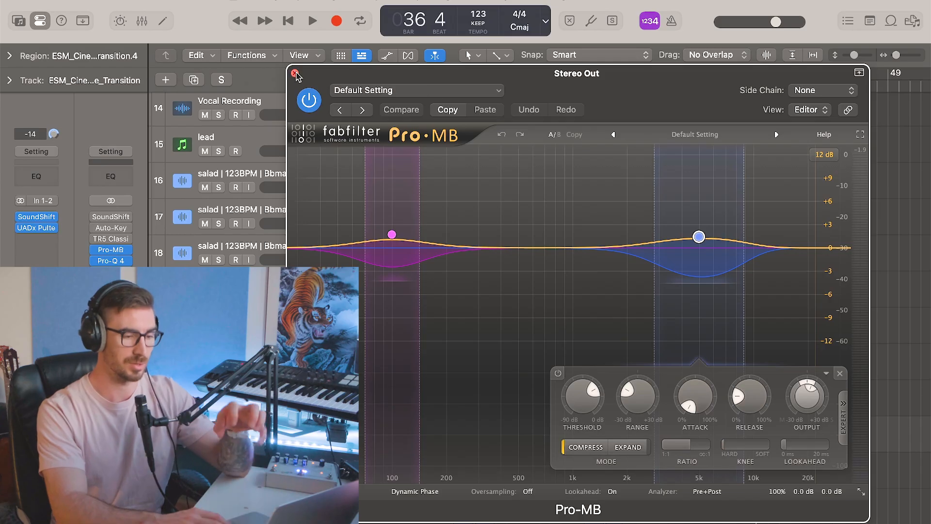
{"action": "left_click", "coordinate": [295, 74]}
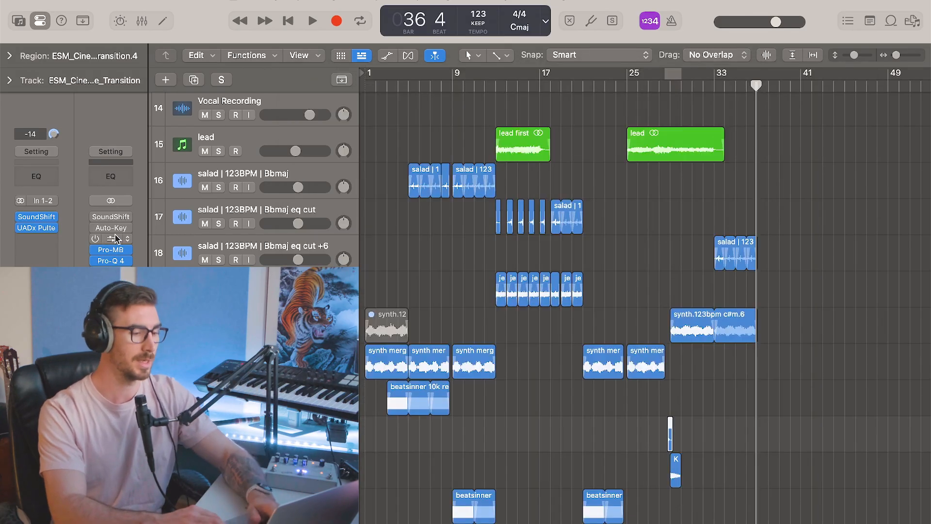
Step: Examine the low and high cuts in the Stereo Out's Pro-Q 4, close it, and inspect the Limiter settings
{"action": "left_click", "coordinate": [114, 261]}
{"action": "left_click_drag", "start_coordinate": [574, 171], "coordinate": [532, 97]}
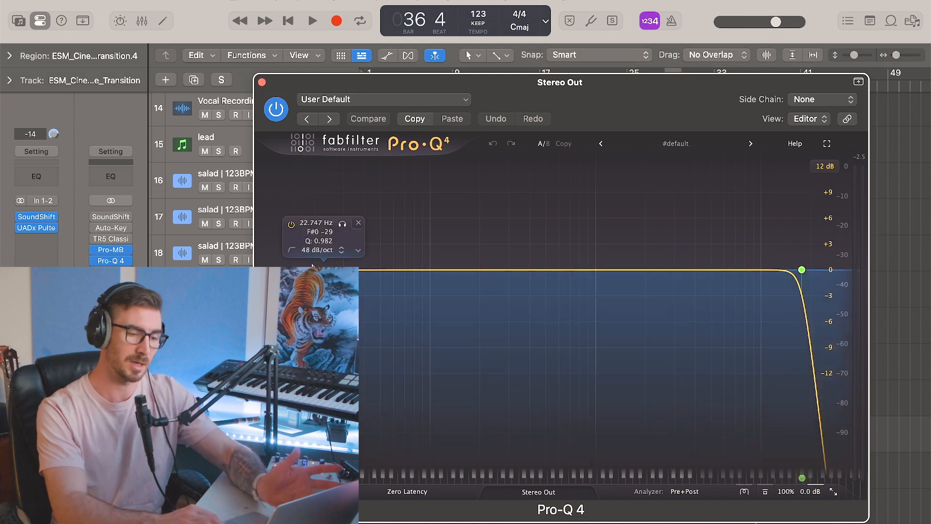
{"action": "left_click", "coordinate": [262, 82]}
{"action": "left_click_drag", "start_coordinate": [612, 161], "coordinate": [566, 112]}
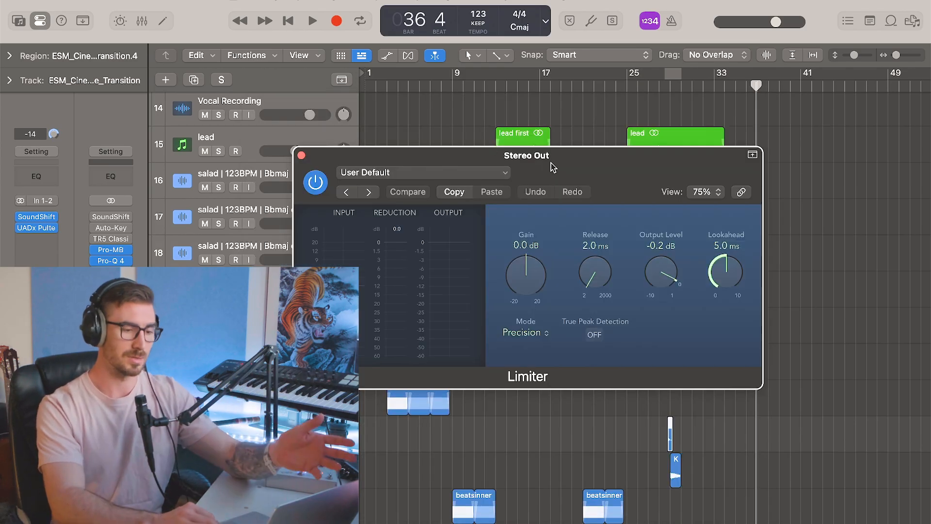
{"action": "left_click_drag", "start_coordinate": [552, 161], "coordinate": [546, 161]}
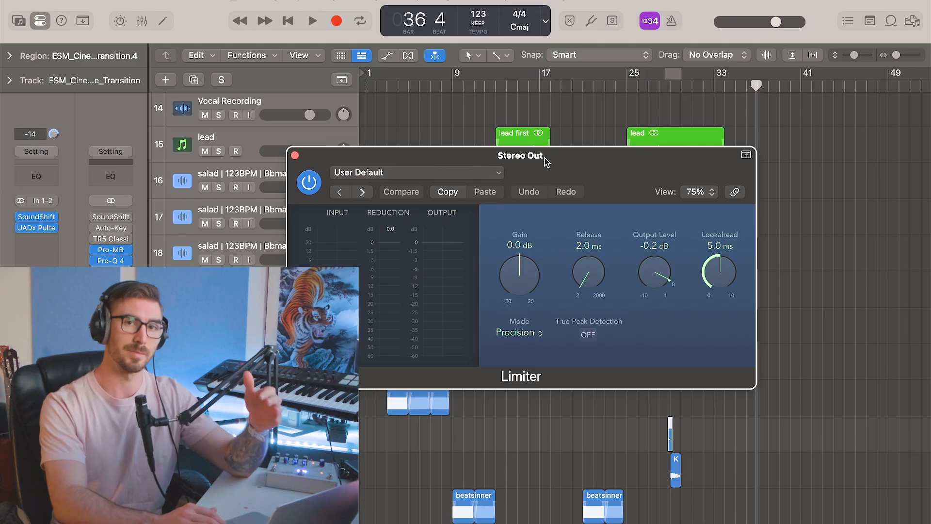